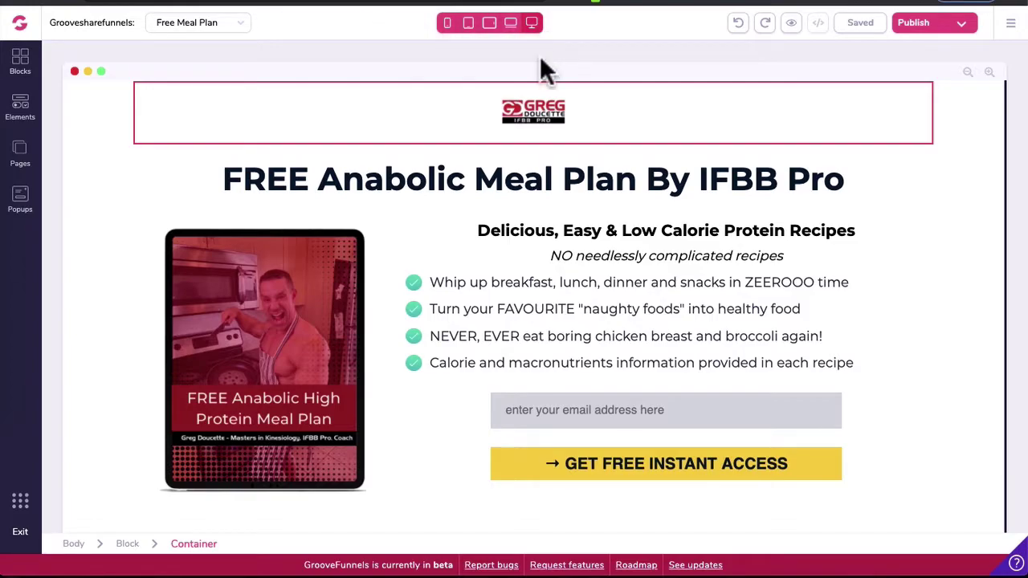
# - Compare the page at tablet landscape, tablet portrait and mobile preview widths
pyautogui.click(511, 24)
pyautogui.click(489, 24)
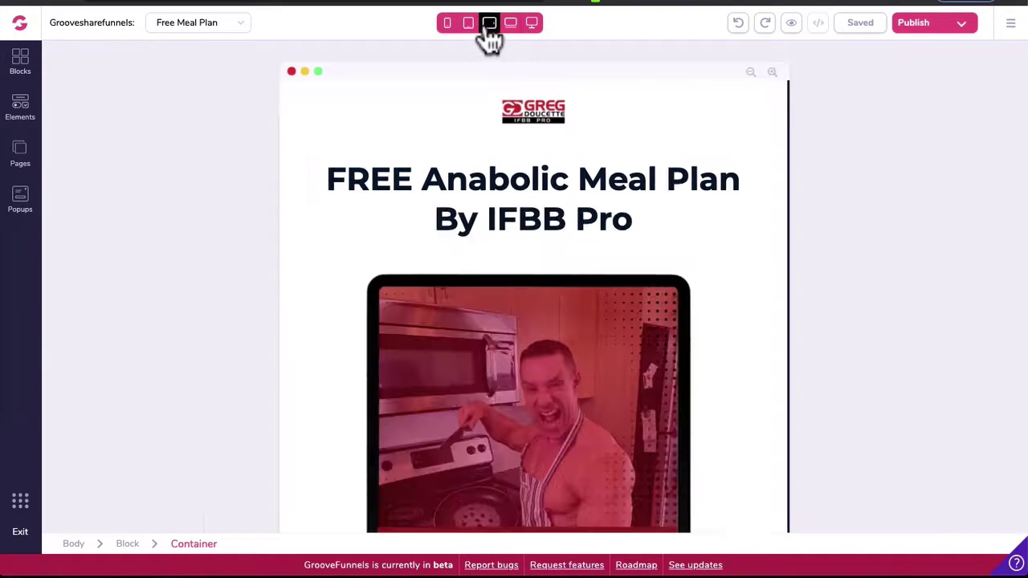
pyautogui.click(510, 25)
pyautogui.click(489, 24)
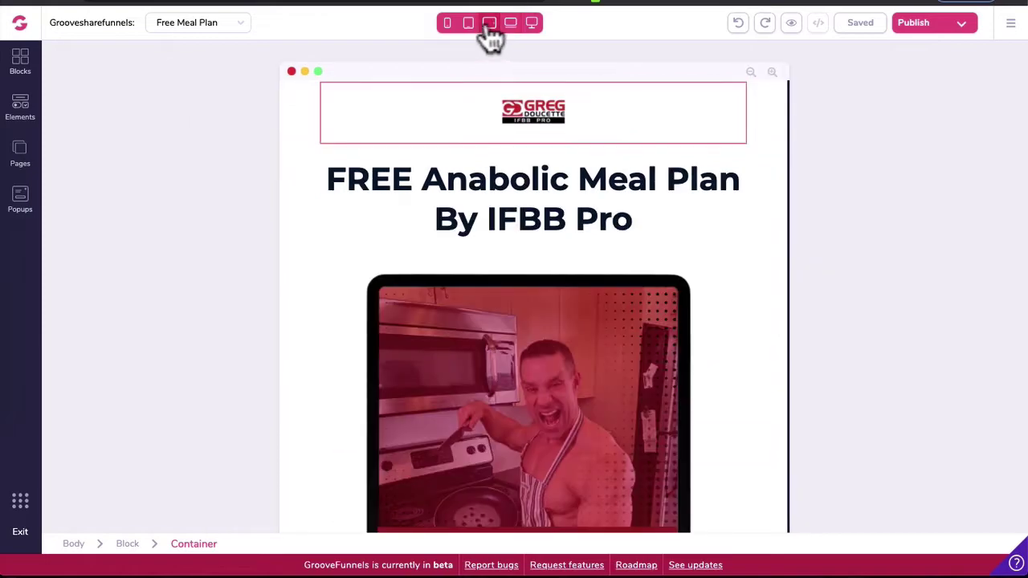
pyautogui.click(447, 23)
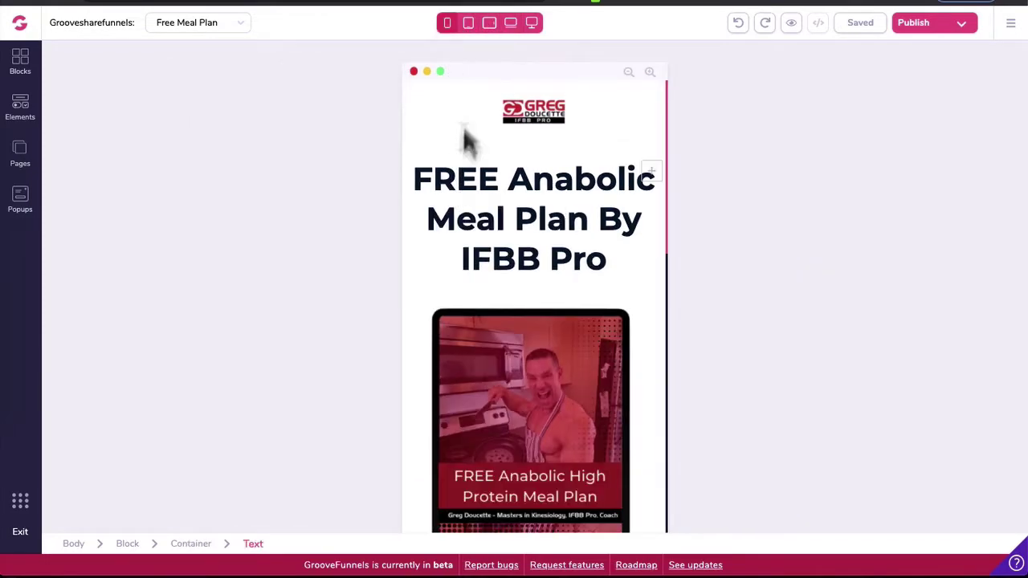
pyautogui.scroll(-6, 466, 140)
pyautogui.scroll(5, 470, 152)
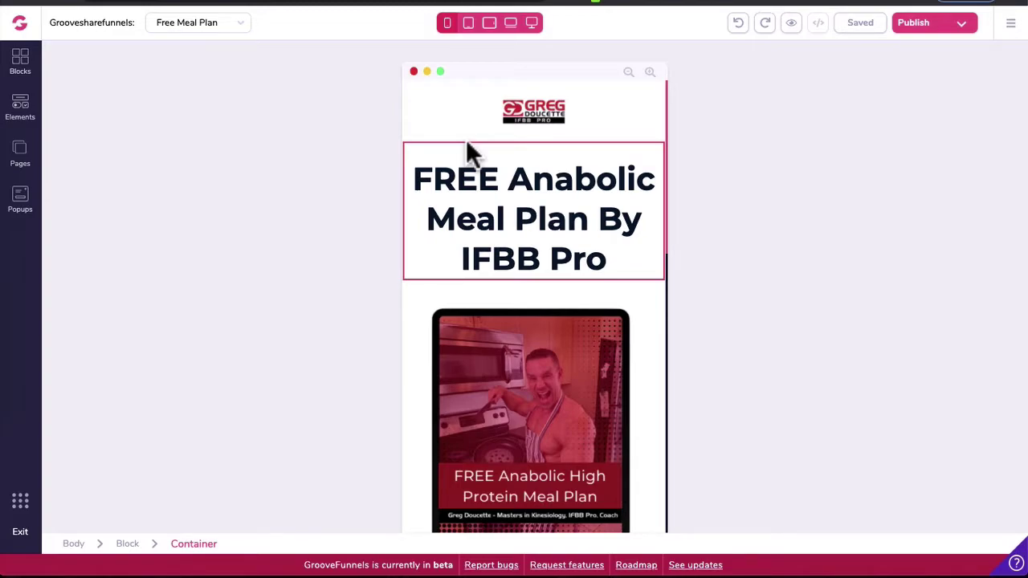
# - Preview the page at desktop, laptop and tablet widths
pyautogui.click(532, 24)
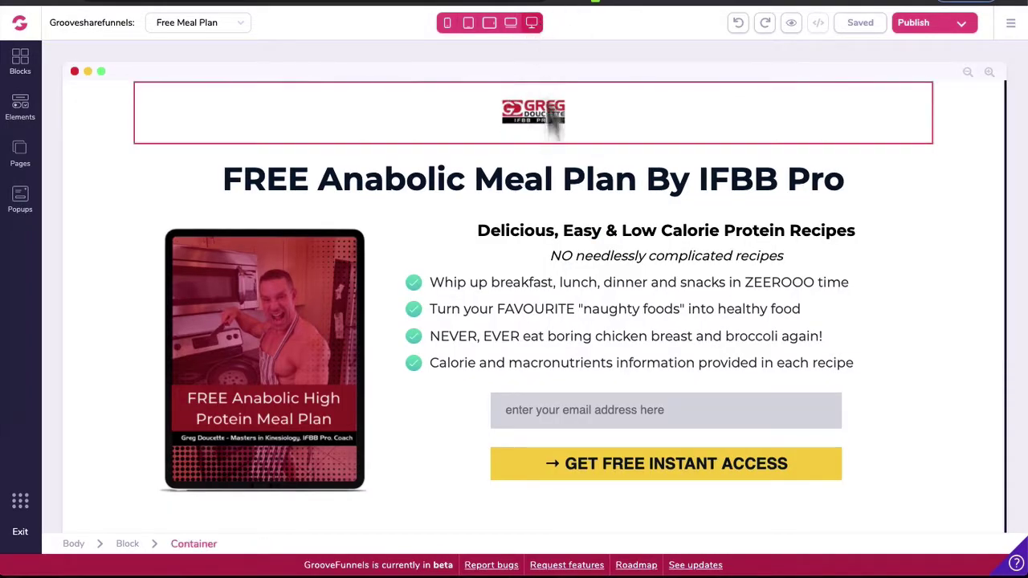
pyautogui.click(511, 24)
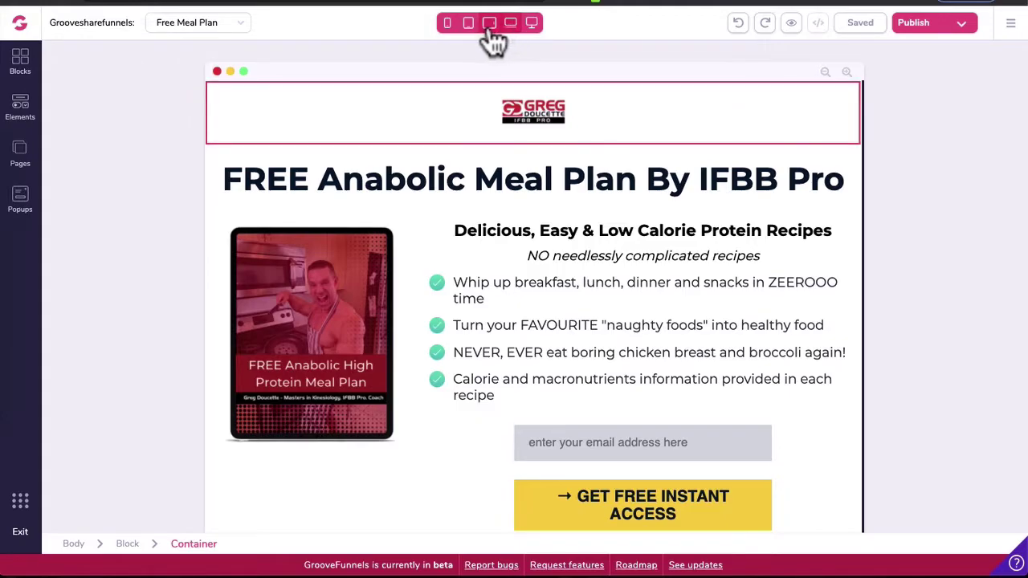
pyautogui.click(489, 23)
pyautogui.scroll(-1, 548, 320)
pyautogui.scroll(-5, 548, 320)
# - Scroll through the page at portrait tablet width
pyautogui.click(468, 22)
pyautogui.scroll(-1, 536, 262)
pyautogui.scroll(-2, 536, 262)
pyautogui.scroll(-2, 536, 269)
pyautogui.scroll(-2, 540, 269)
pyautogui.scroll(2, 537, 264)
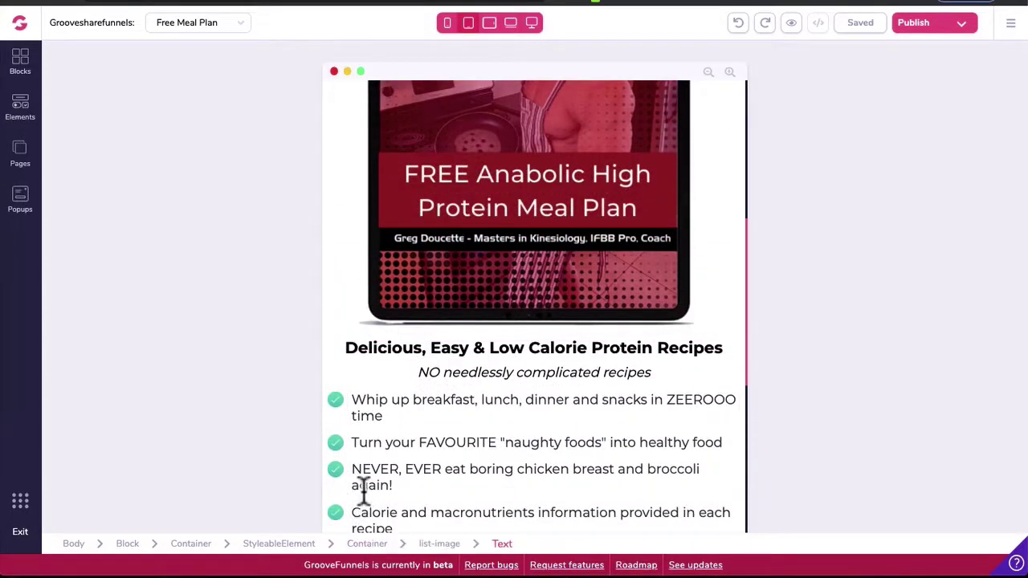
pyautogui.scroll(5, 742, 168)
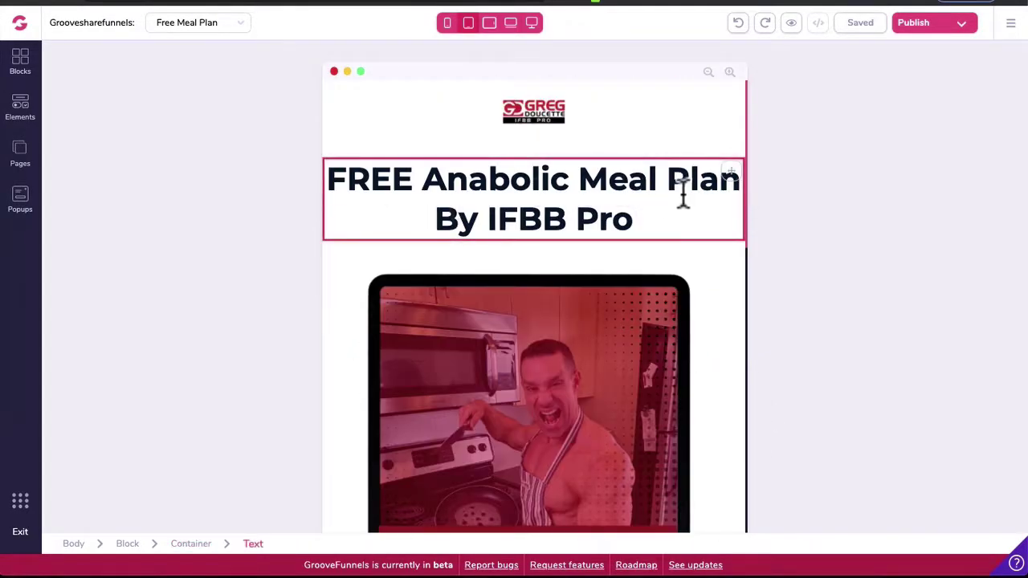
# - Check the mobile-width preview and select the GET FREE INSTANT ACCESS button
pyautogui.click(448, 24)
pyautogui.scroll(-3, 584, 298)
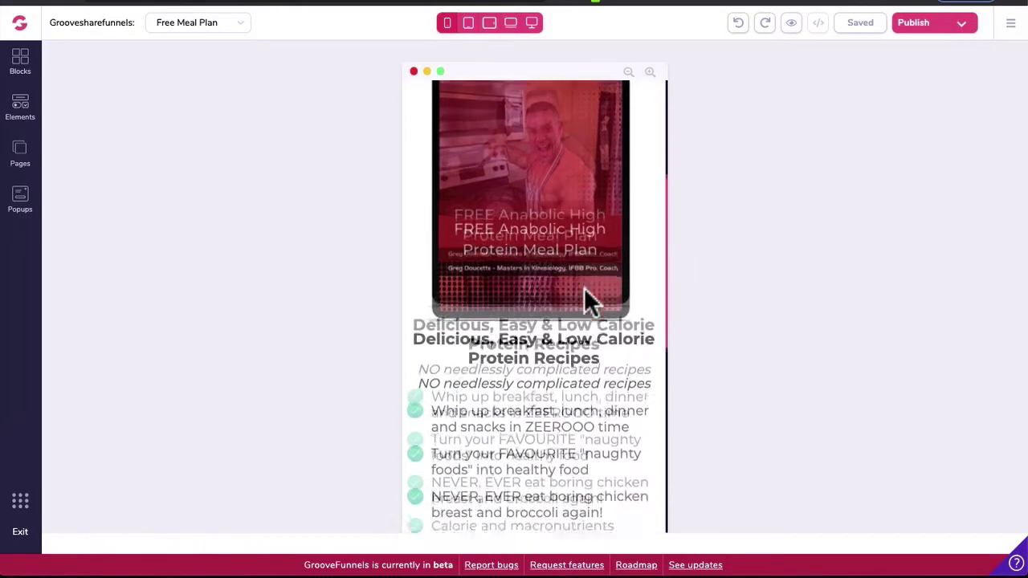
pyautogui.scroll(-3, 584, 298)
pyautogui.scroll(-3, 583, 301)
pyautogui.scroll(3, 584, 285)
pyautogui.scroll(-3, 589, 265)
pyautogui.click(558, 275)
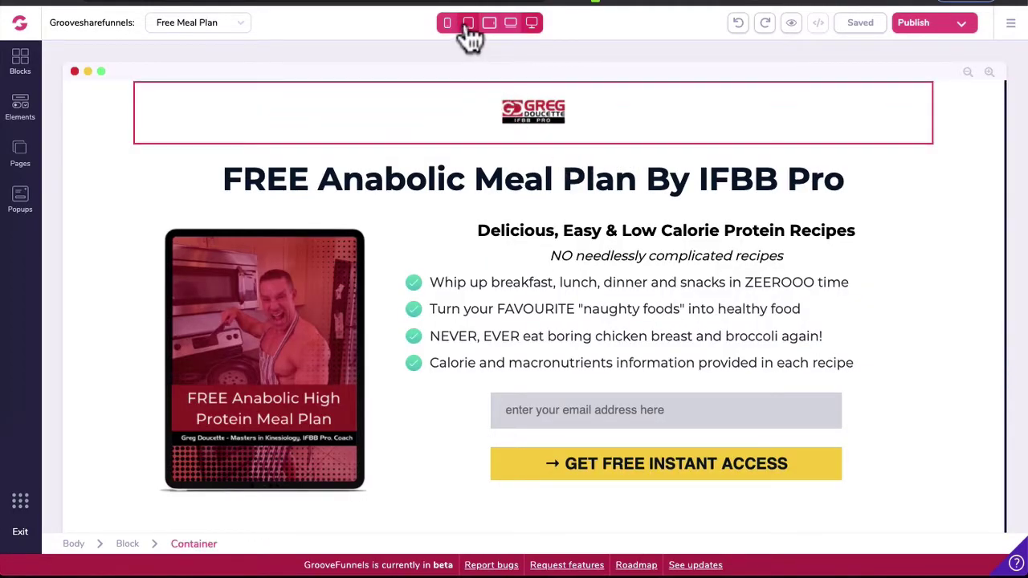
# - Return to portrait tablet width and select the main headline's container
pyautogui.click(468, 24)
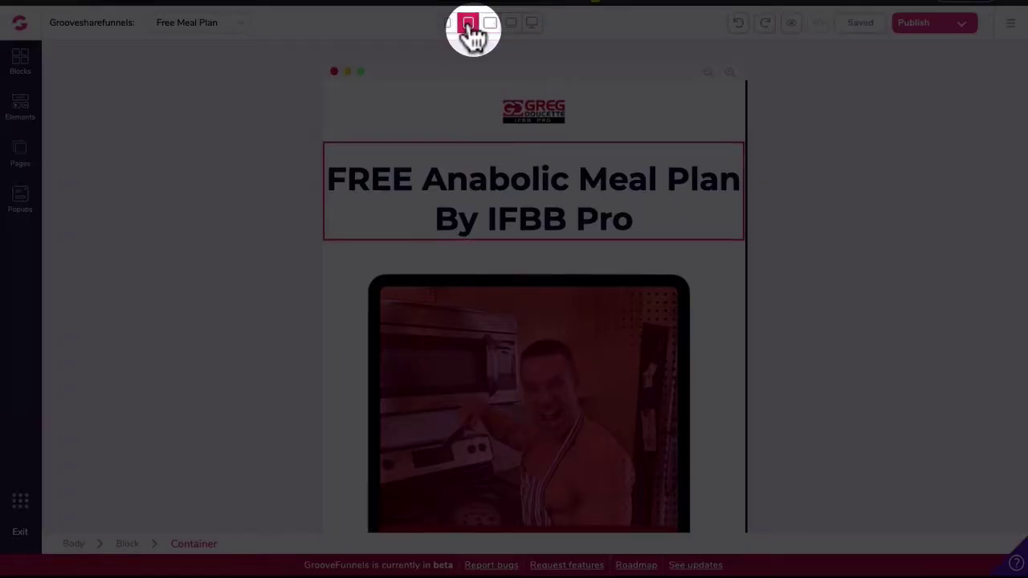
pyautogui.click(585, 222)
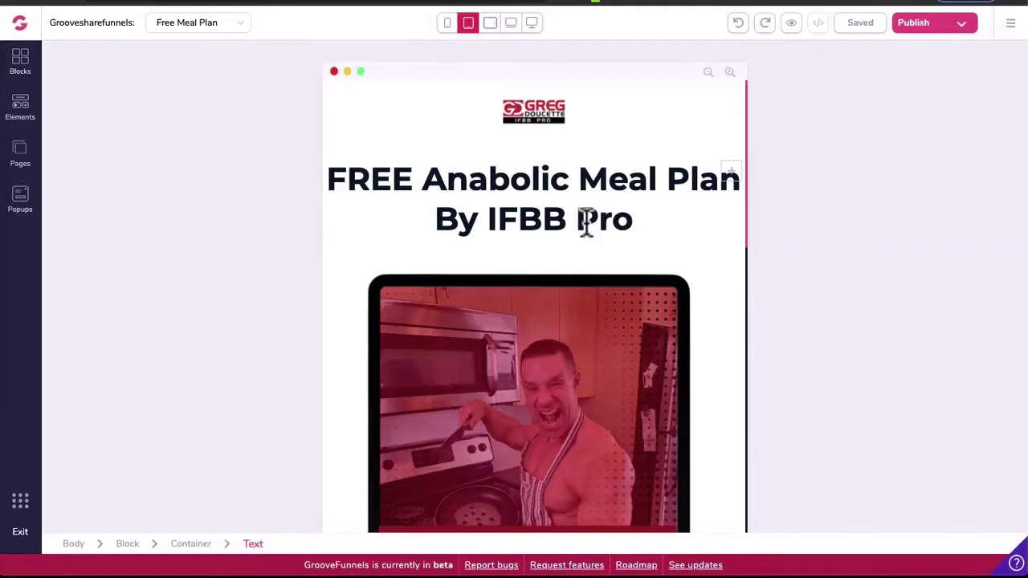
pyautogui.scroll(-4, 586, 225)
pyautogui.scroll(2, 585, 220)
pyautogui.scroll(3, 584, 219)
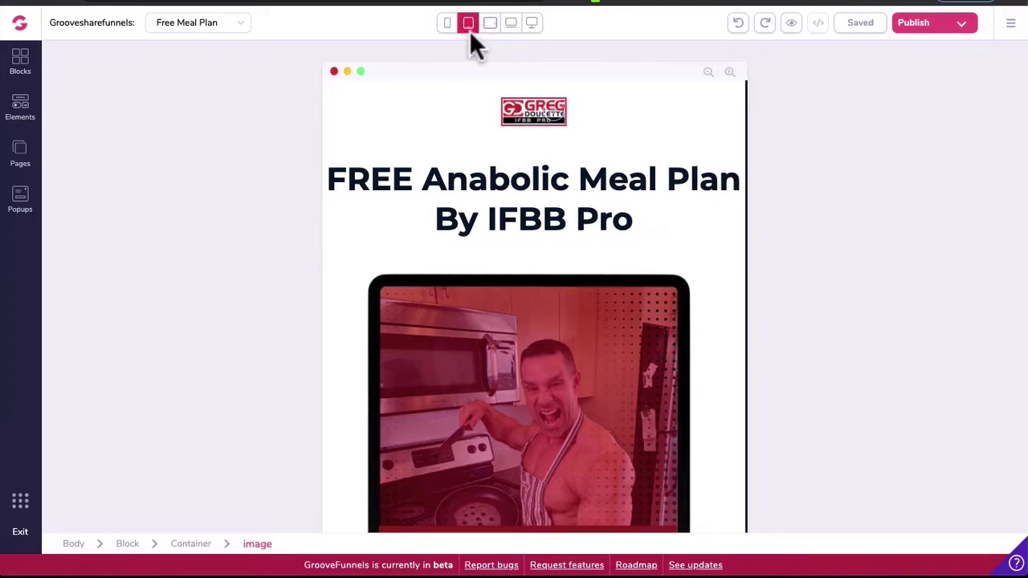
pyautogui.click(456, 223)
pyautogui.scroll(-1, 457, 222)
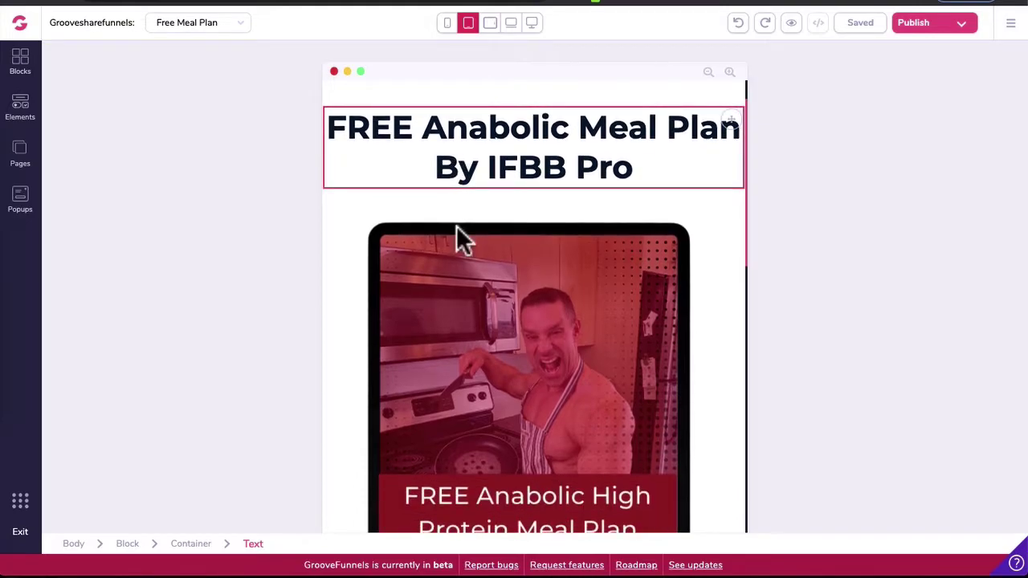
pyautogui.click(456, 226)
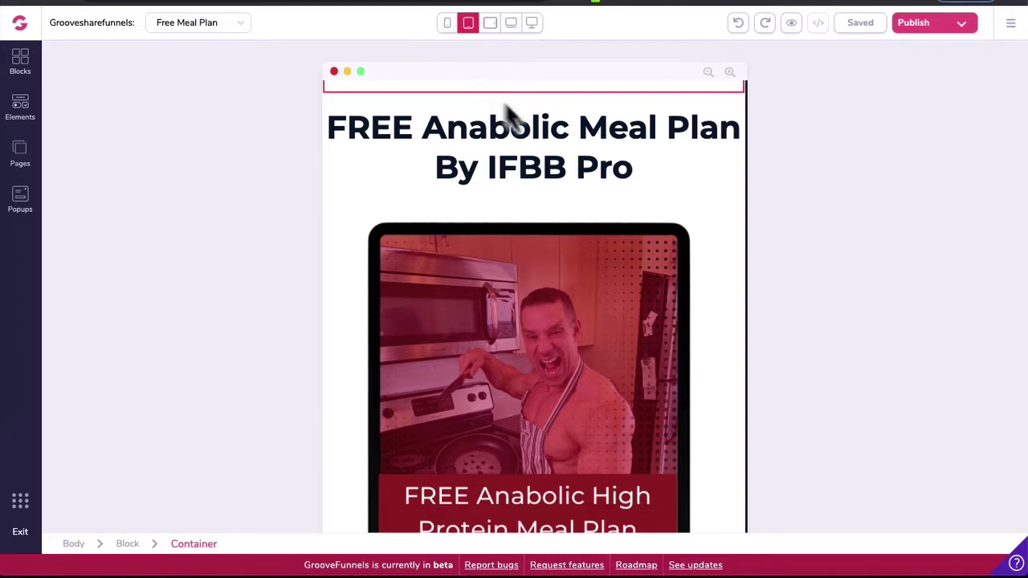
# - Set the headline container's left and right padding to 0.5rem at tablet width
pyautogui.click(634, 149)
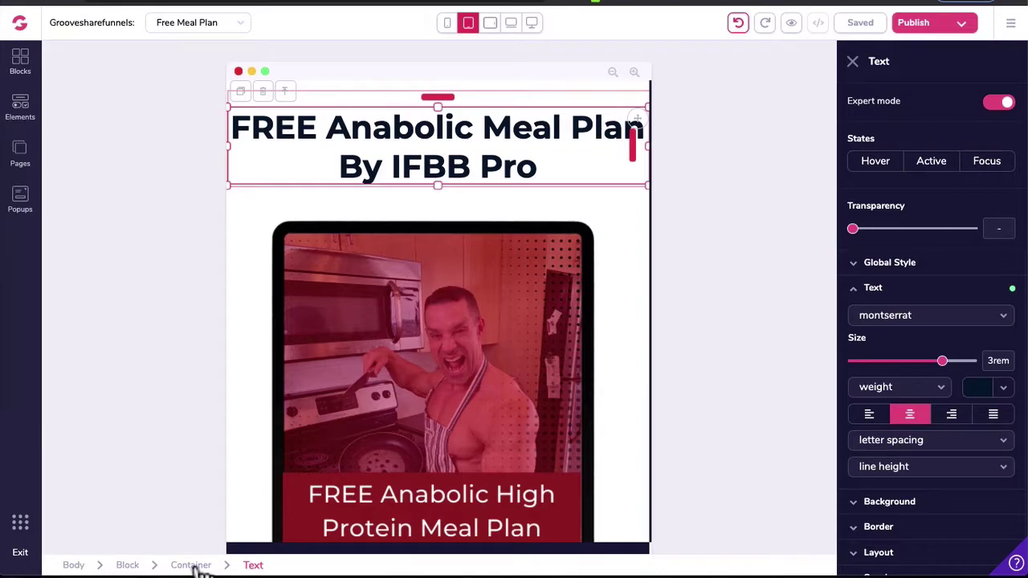
pyautogui.click(191, 566)
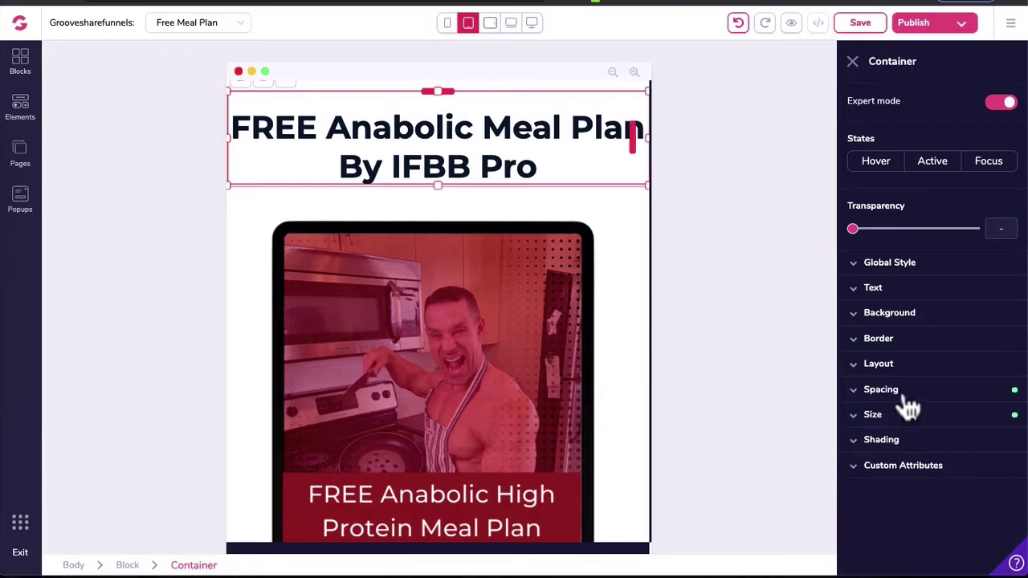
pyautogui.click(905, 393)
pyautogui.click(894, 454)
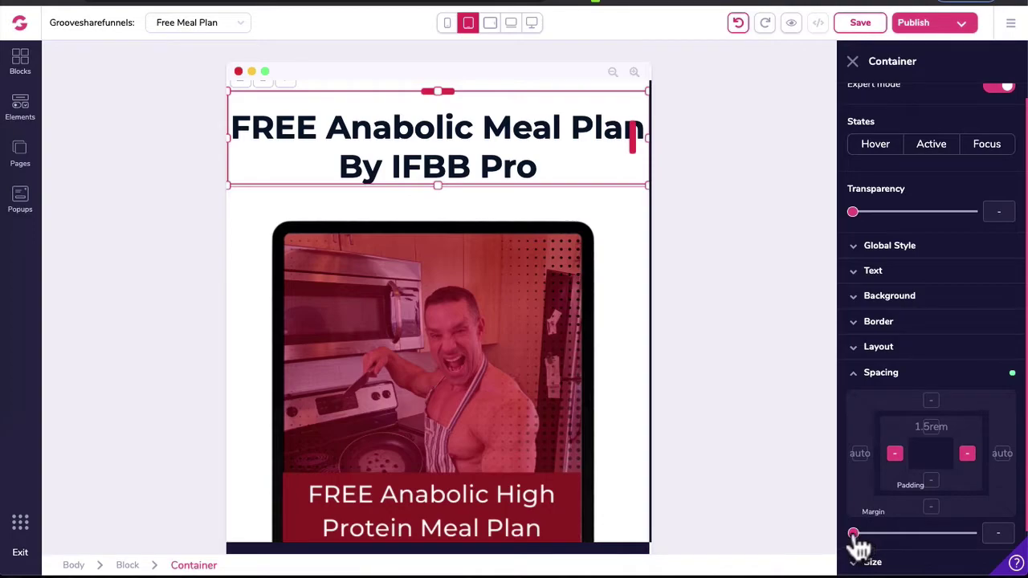
pyautogui.moveTo(853, 534); pyautogui.dragTo(871, 534)
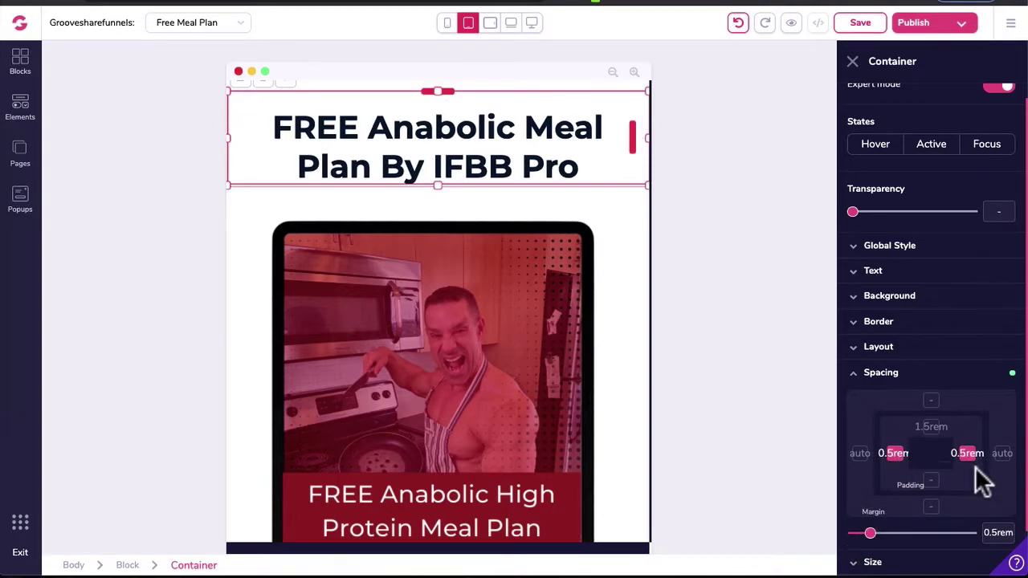
pyautogui.scroll(-1, 902, 486)
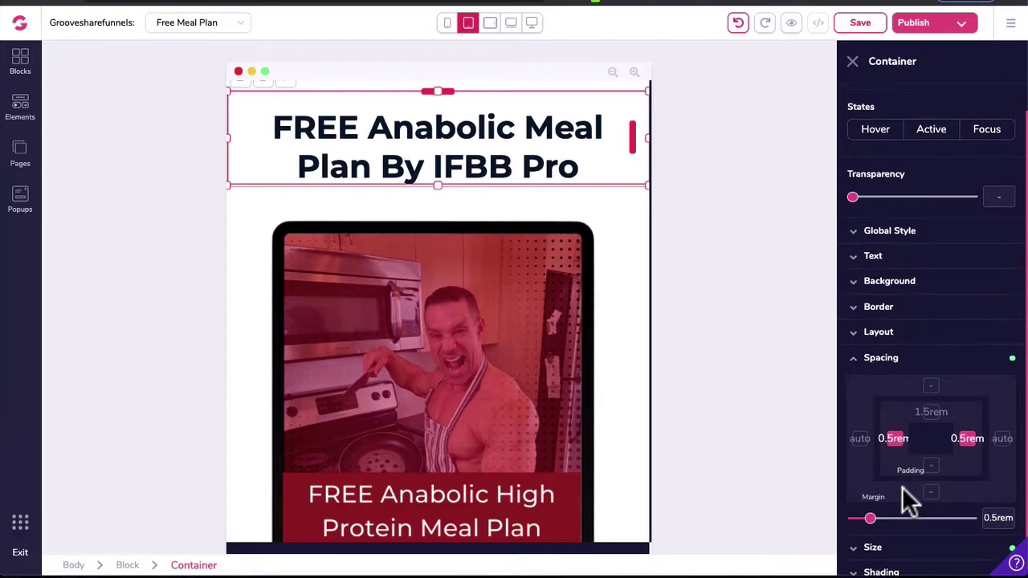
pyautogui.scroll(-3, 631, 454)
pyautogui.scroll(-3, 631, 453)
pyautogui.click(461, 324)
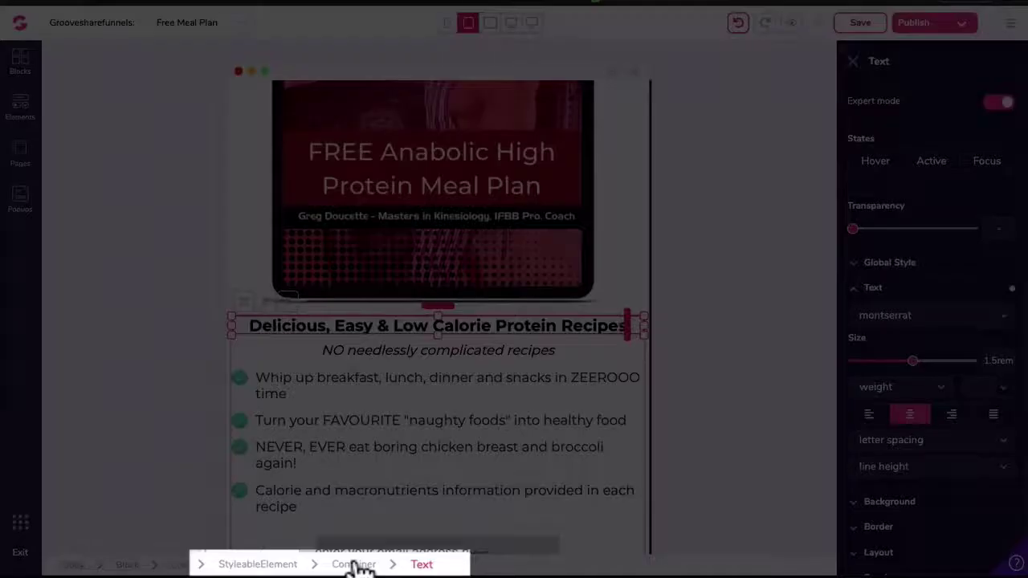
# - Give the recipes section container a 1rem top margin and 1.25rem left/right padding
pyautogui.click(361, 565)
pyautogui.scroll(-3, 461, 377)
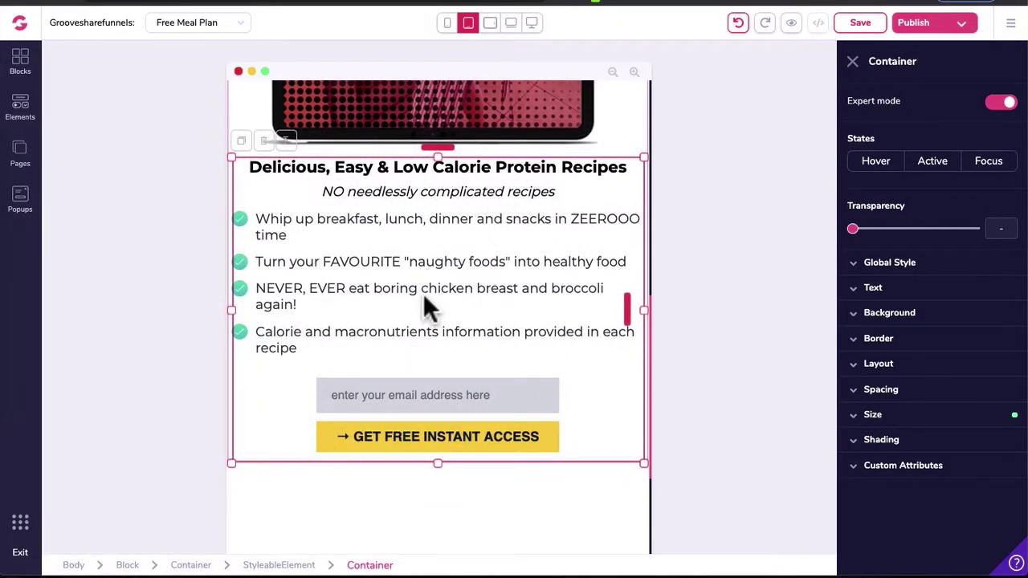
pyautogui.click(931, 394)
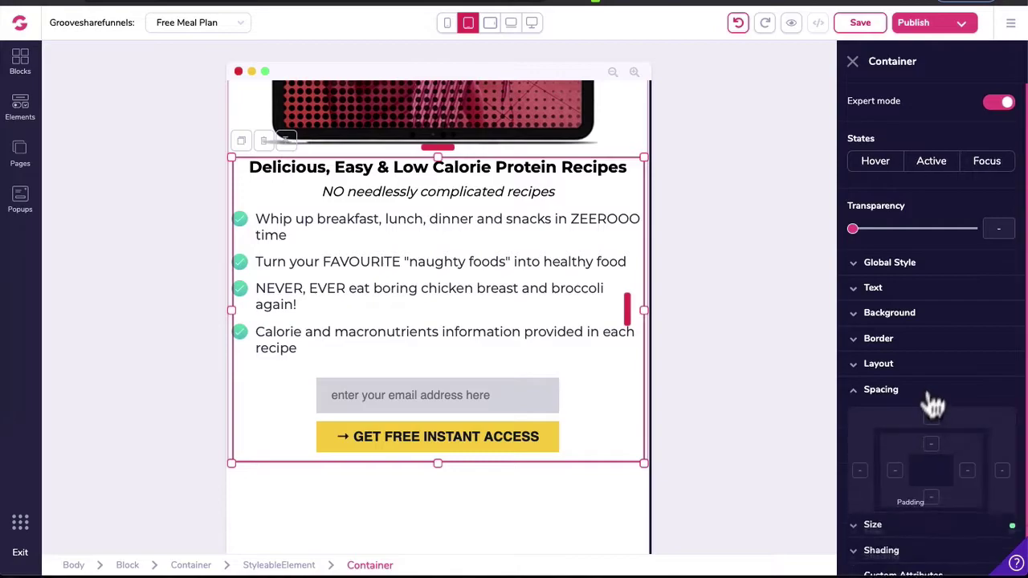
pyautogui.click(930, 418)
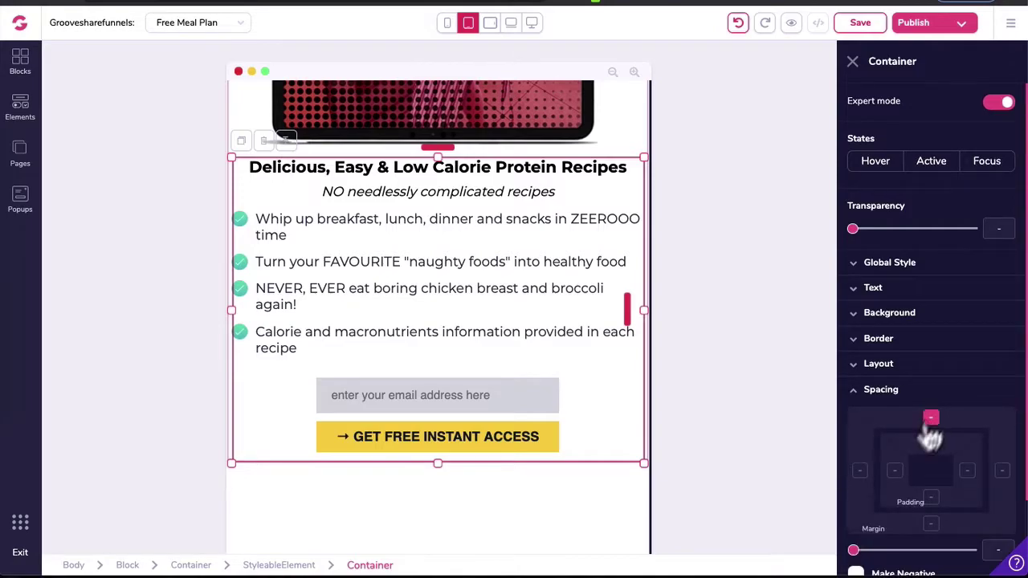
pyautogui.moveTo(867, 552); pyautogui.dragTo(880, 552)
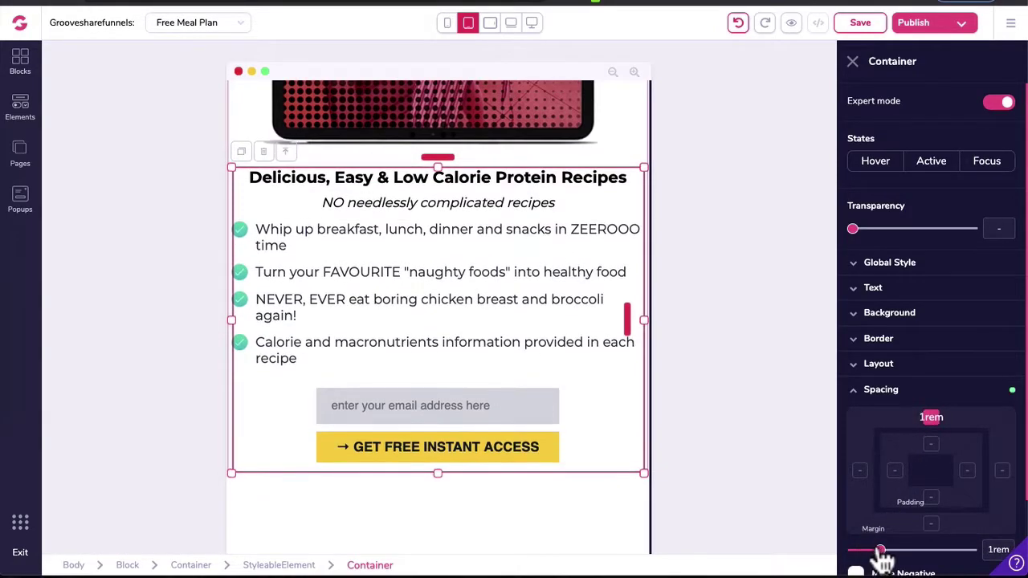
pyautogui.click(894, 471)
pyautogui.click(967, 470)
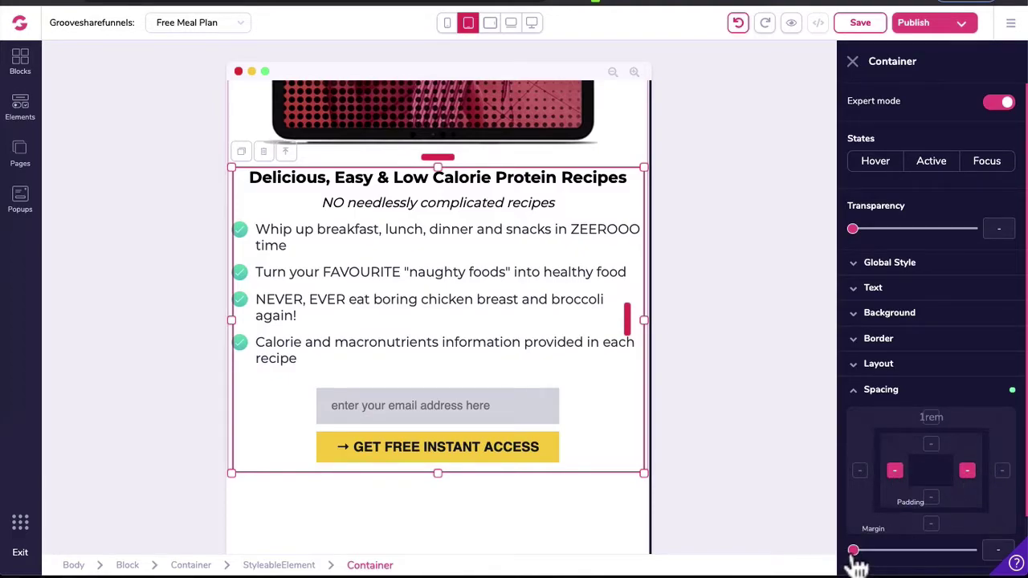
pyautogui.moveTo(853, 550); pyautogui.dragTo(887, 551)
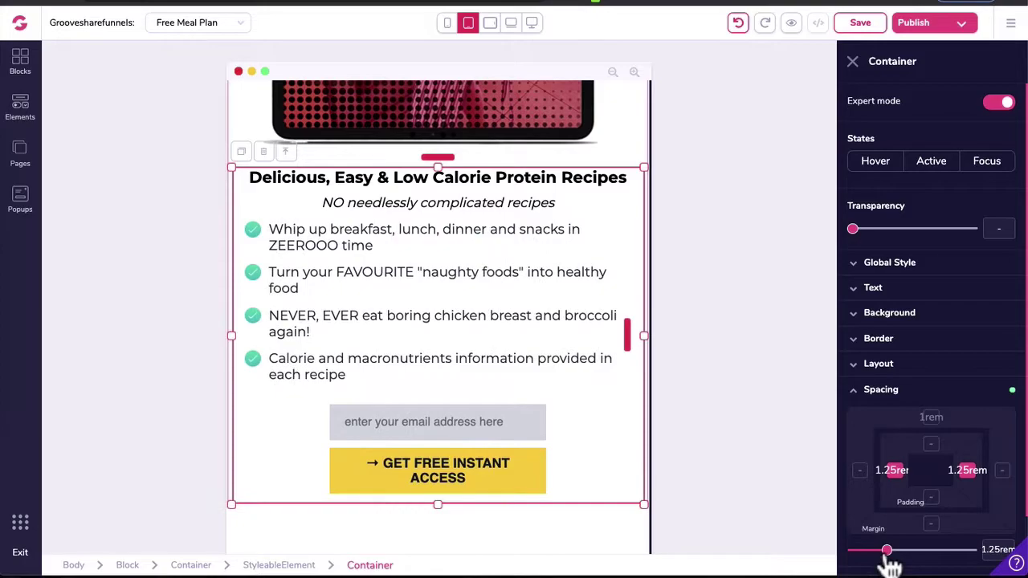
pyautogui.click(477, 247)
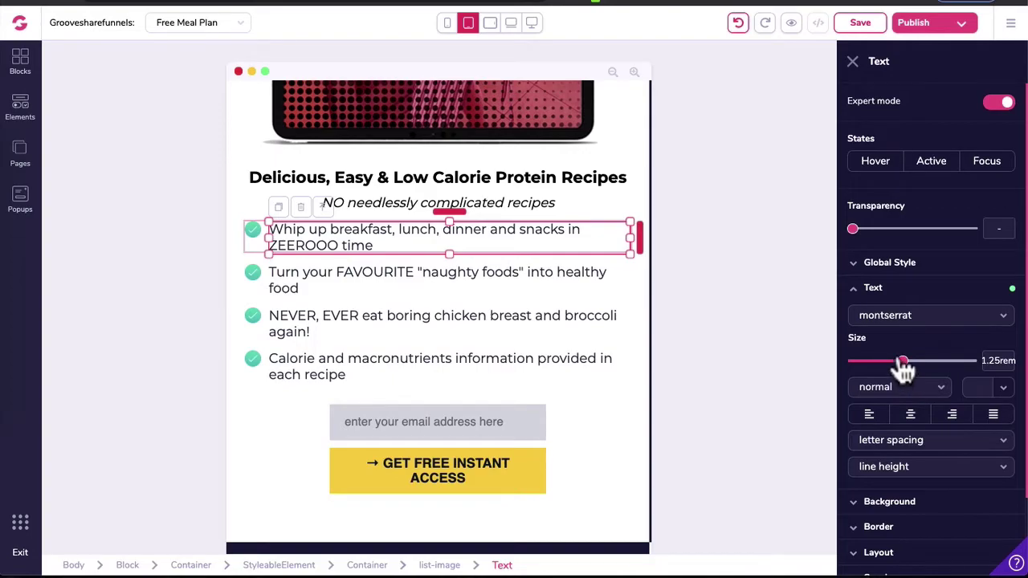
# - Reduce the first three checklist items' text size to about 1.125rem
pyautogui.moveTo(903, 365); pyautogui.dragTo(897, 369)
pyautogui.click(522, 277)
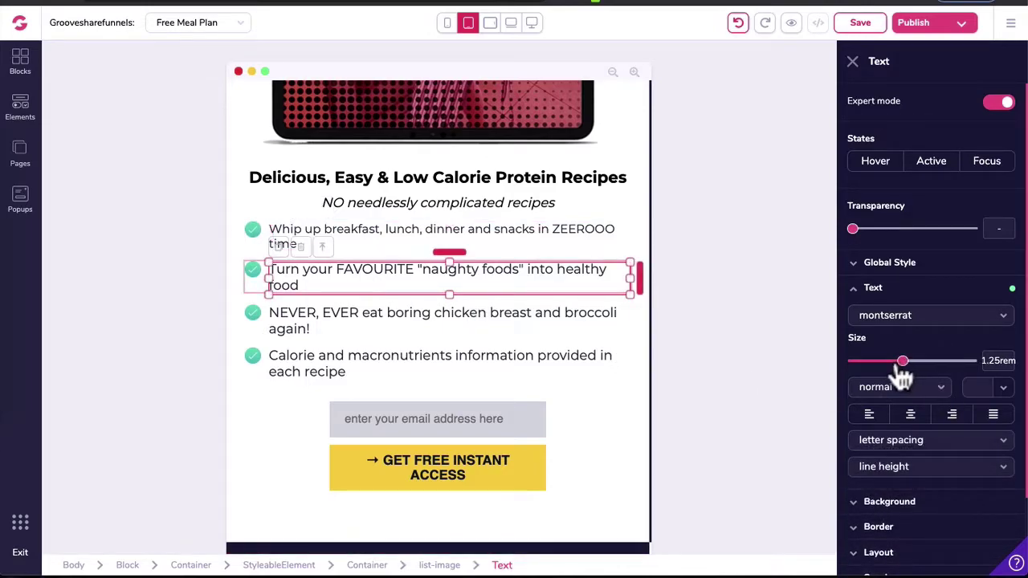
pyautogui.moveTo(902, 374); pyautogui.dragTo(897, 373)
pyautogui.click(546, 303)
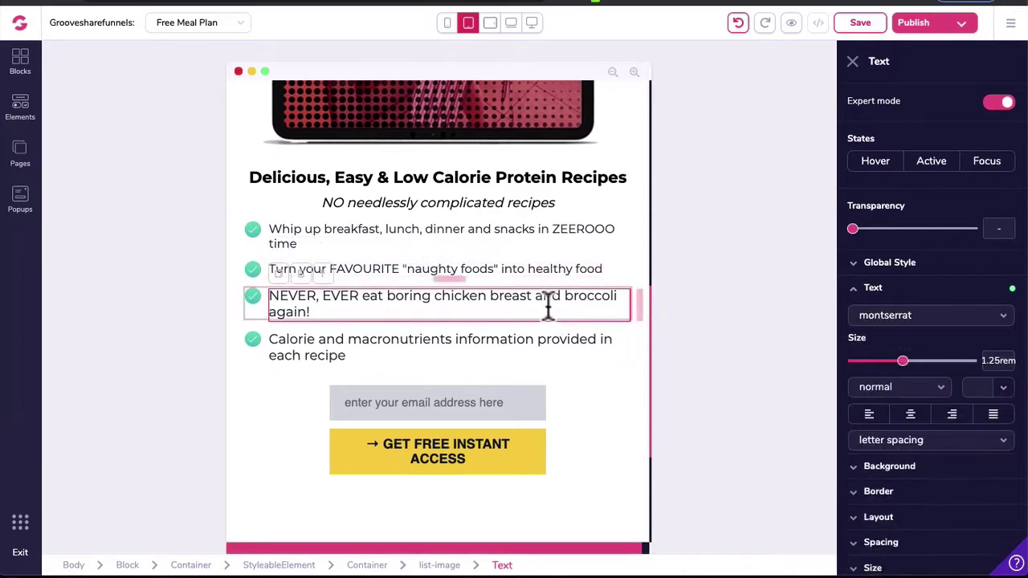
pyautogui.moveTo(905, 371); pyautogui.dragTo(902, 371)
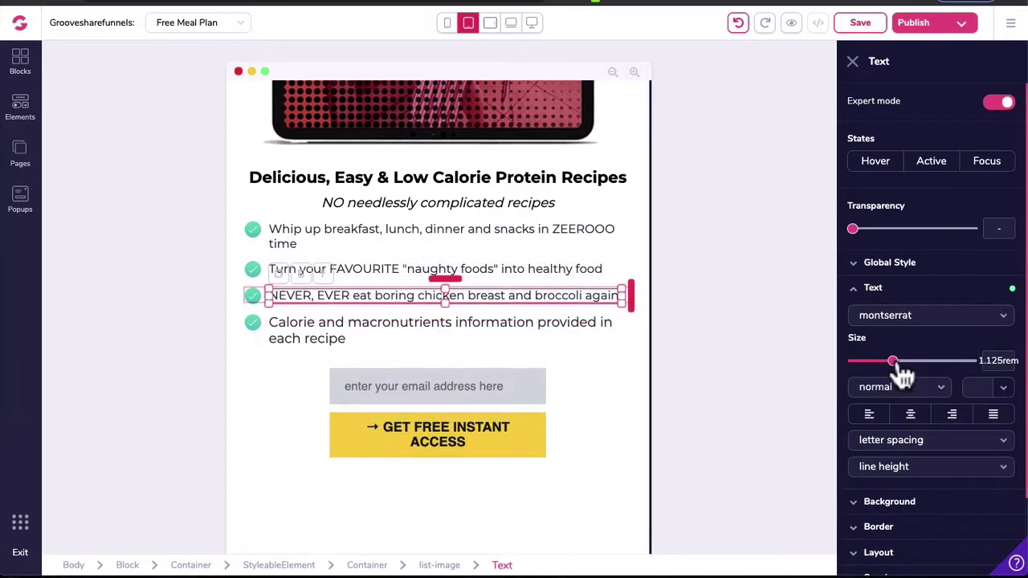
pyautogui.click(418, 326)
pyautogui.click(626, 427)
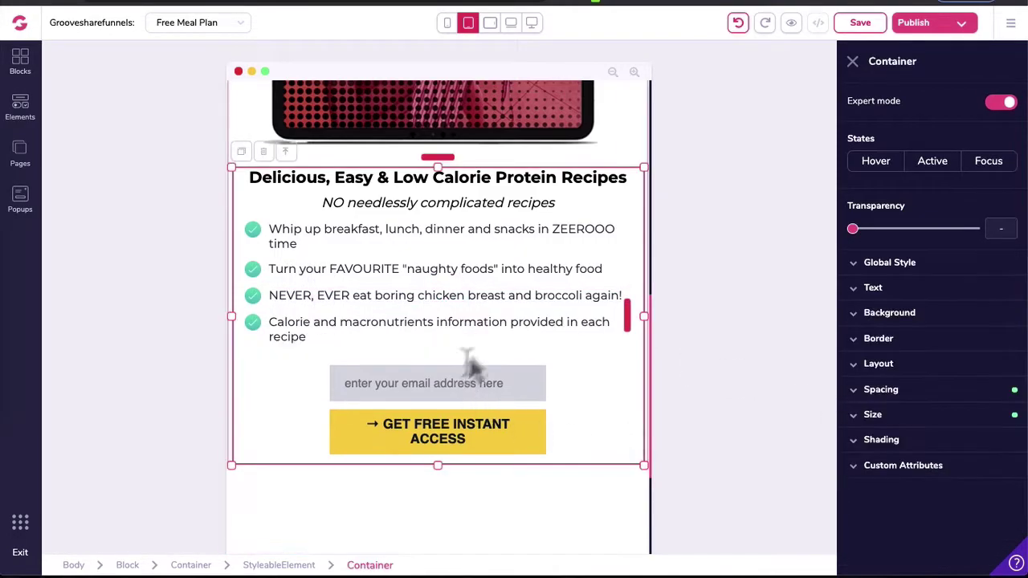
# - Set the activeCampaign signup form's left and right margins to 3.5rem
pyautogui.click(542, 380)
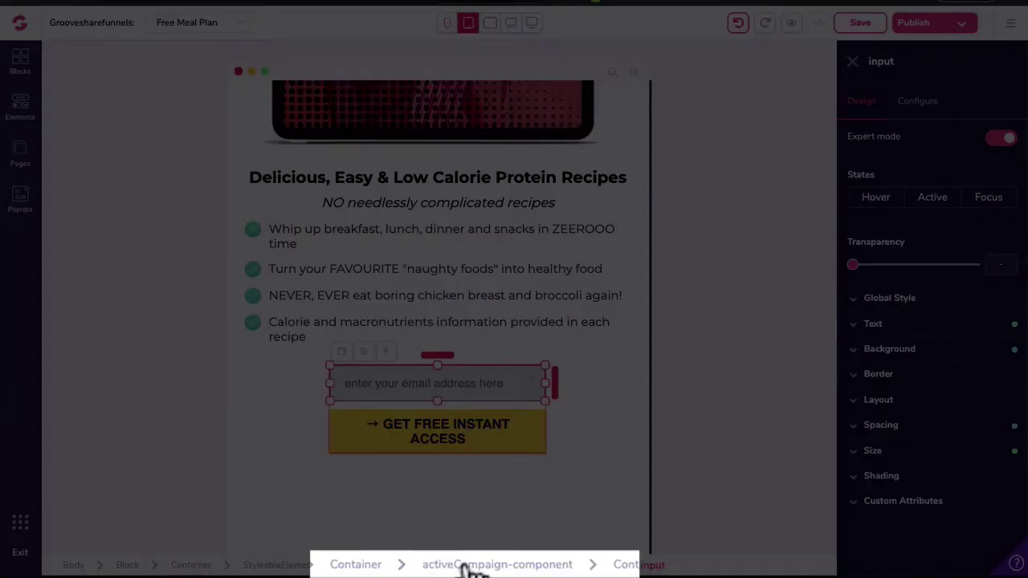
pyautogui.click(464, 566)
pyautogui.click(920, 428)
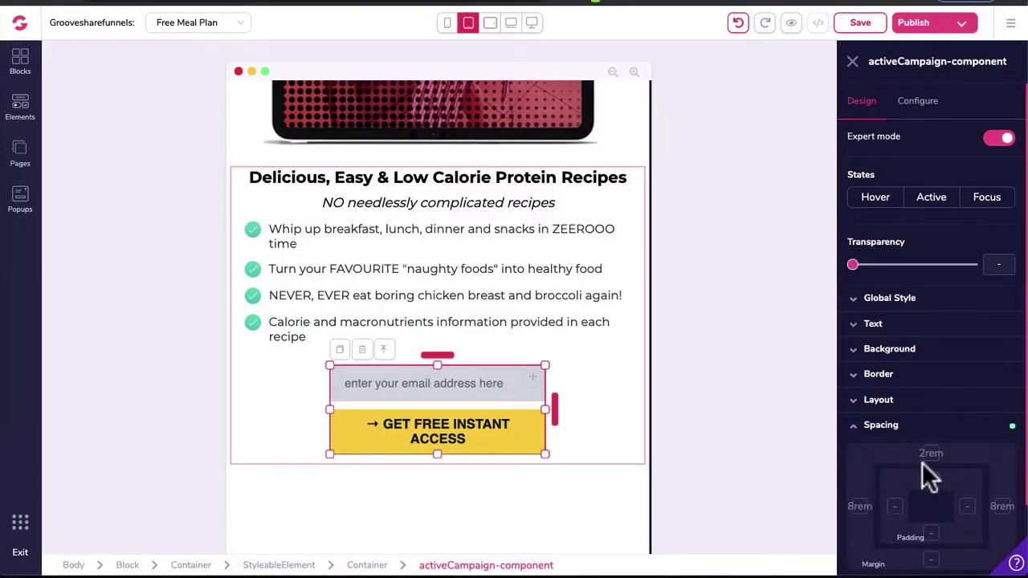
pyautogui.scroll(-1, 928, 477)
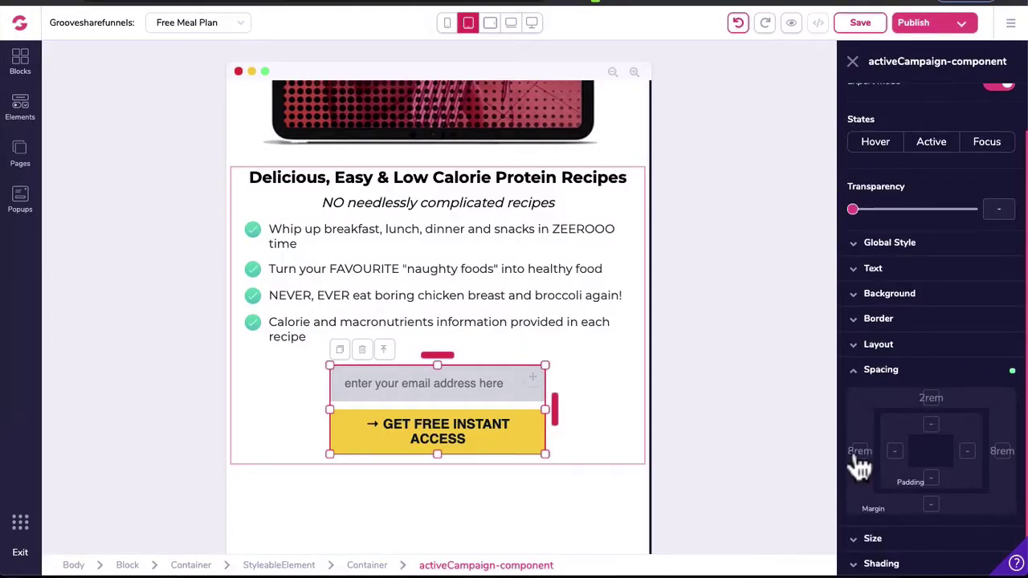
pyautogui.click(859, 451)
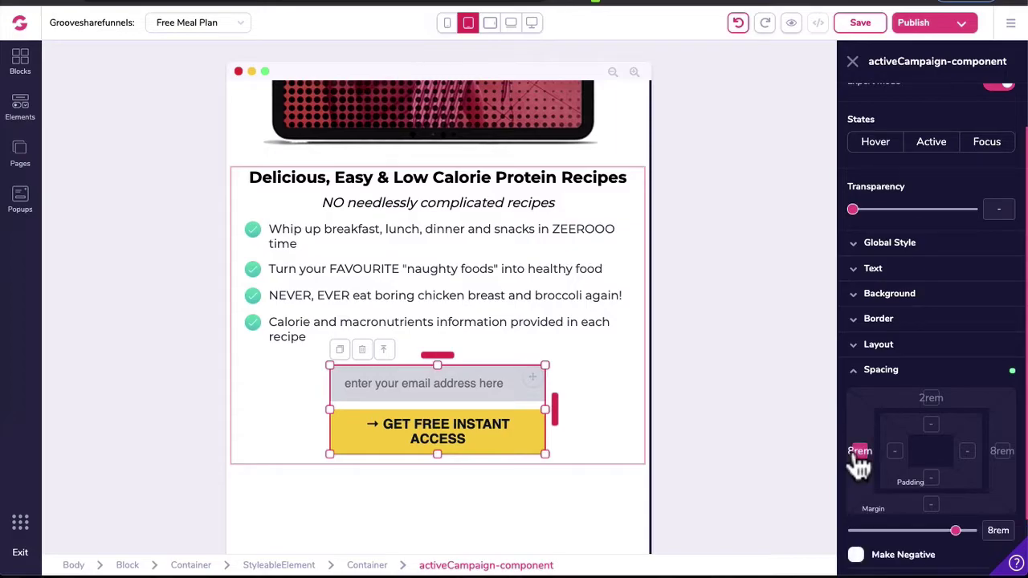
pyautogui.keyDown('shift'); pyautogui.click(1001, 452); pyautogui.keyUp('shift')
pyautogui.moveTo(948, 531); pyautogui.dragTo(923, 531)
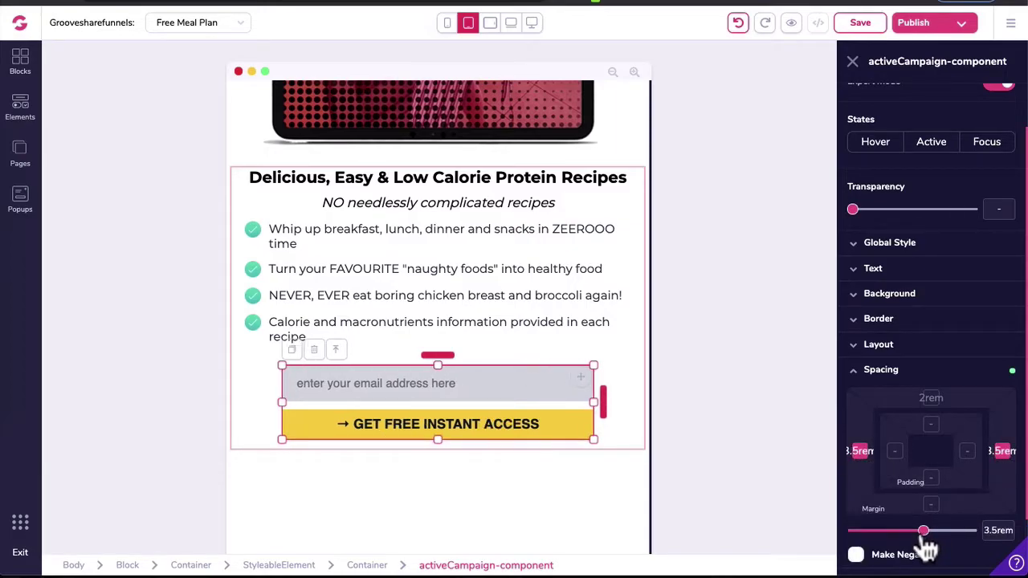
# - Scroll through the tablet layout to review it, then save the Free Meal Plan page
pyautogui.click(579, 462)
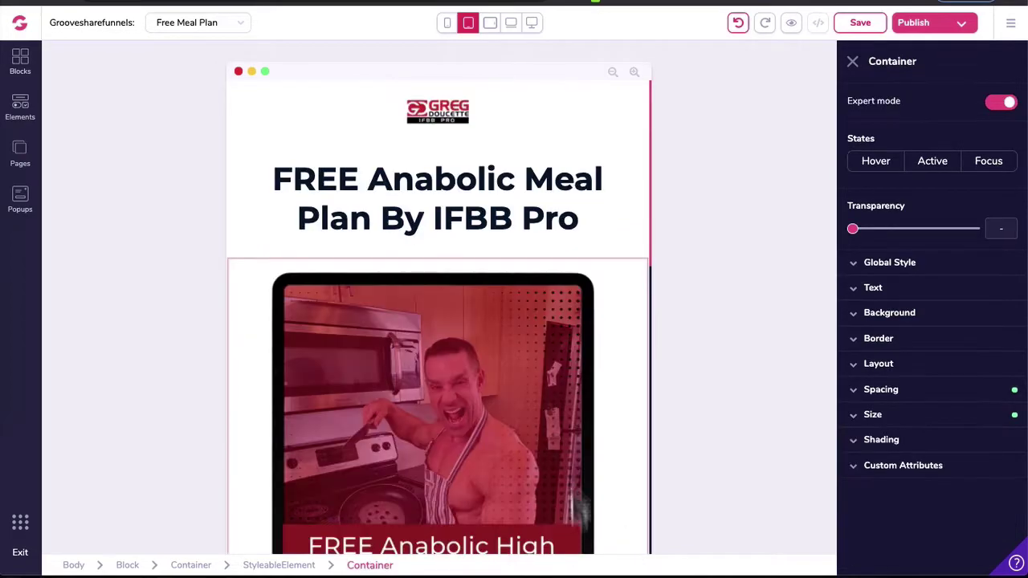
pyautogui.scroll(-3, 575, 353)
pyautogui.scroll(-3, 578, 360)
pyautogui.scroll(-4, 615, 416)
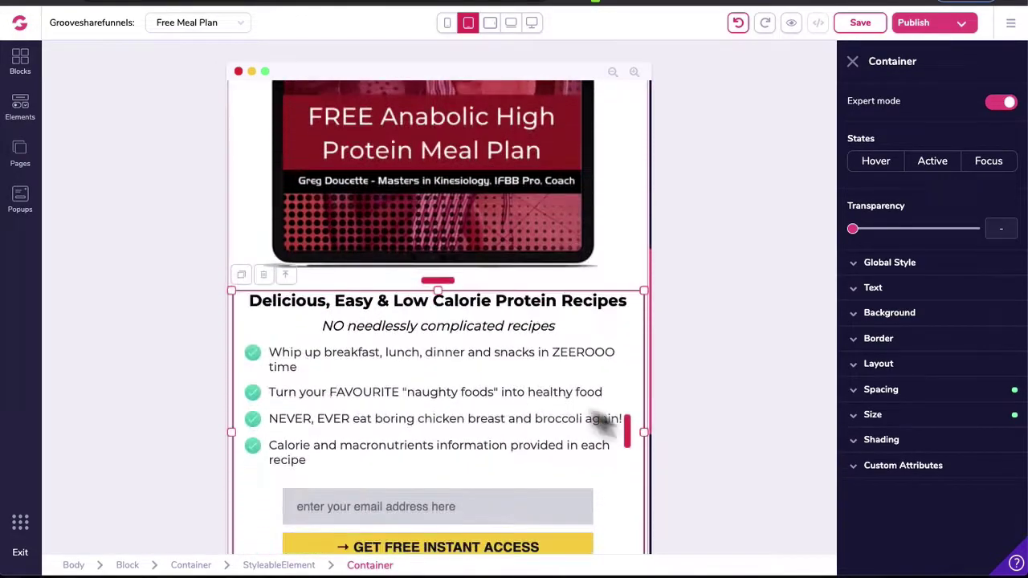
pyautogui.scroll(-5, 608, 493)
pyautogui.scroll(2, 602, 501)
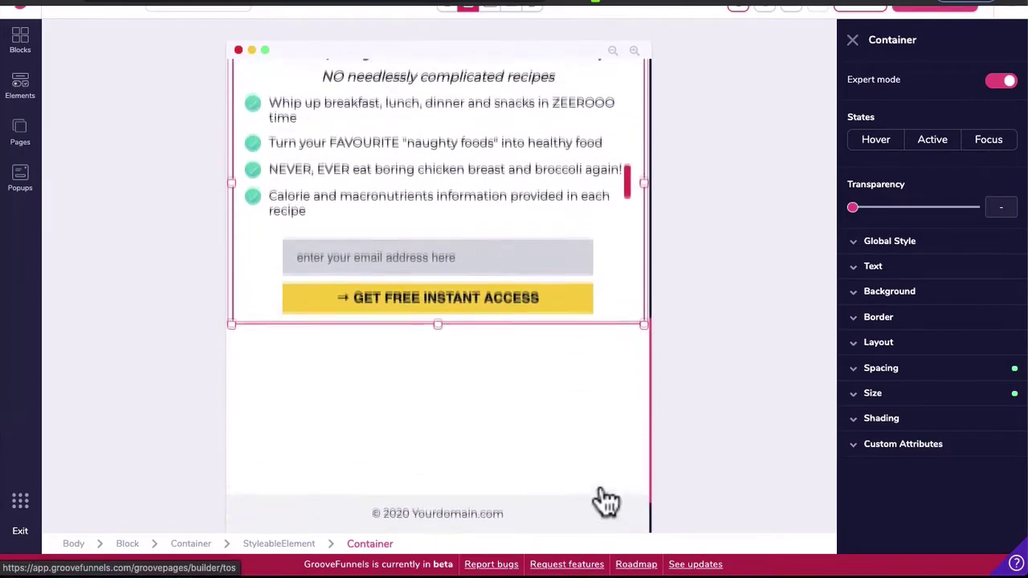
pyautogui.scroll(8, 614, 371)
pyautogui.scroll(5, 610, 364)
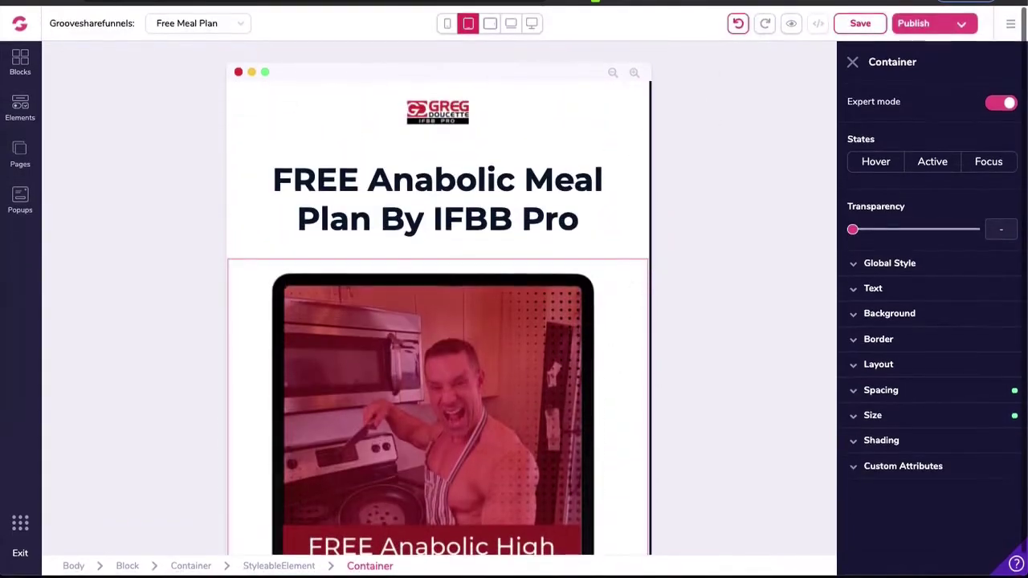
pyautogui.click(859, 24)
pyautogui.click(859, 23)
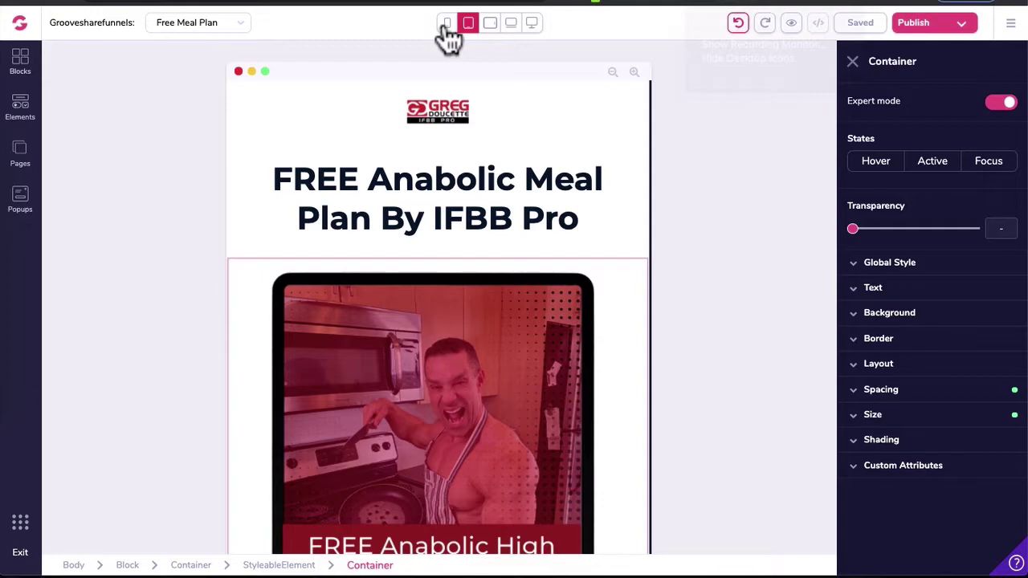
# - In mobile view, reduce the main headline's text size from 3rem to 2.25rem
pyautogui.click(447, 24)
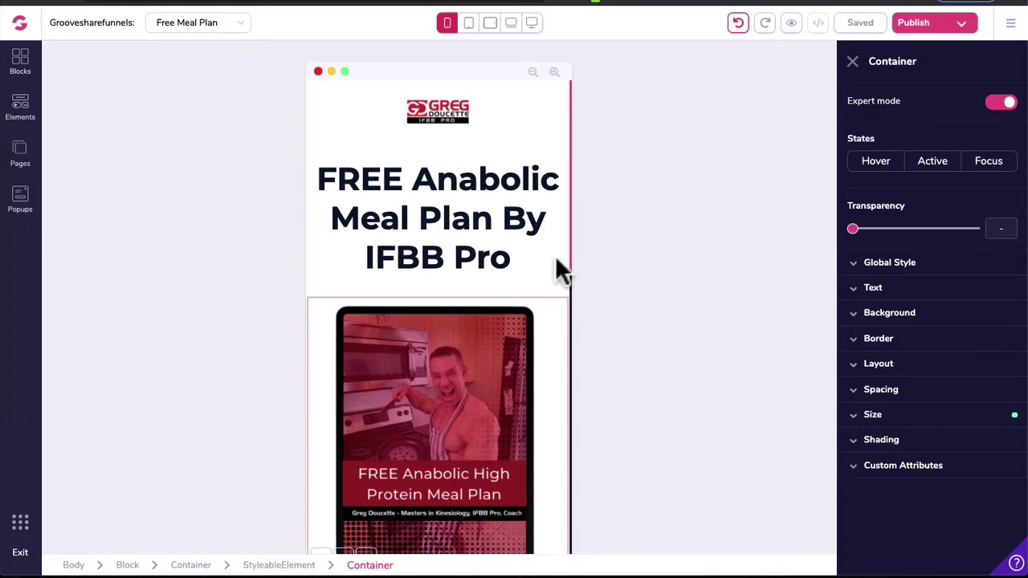
pyautogui.click(546, 248)
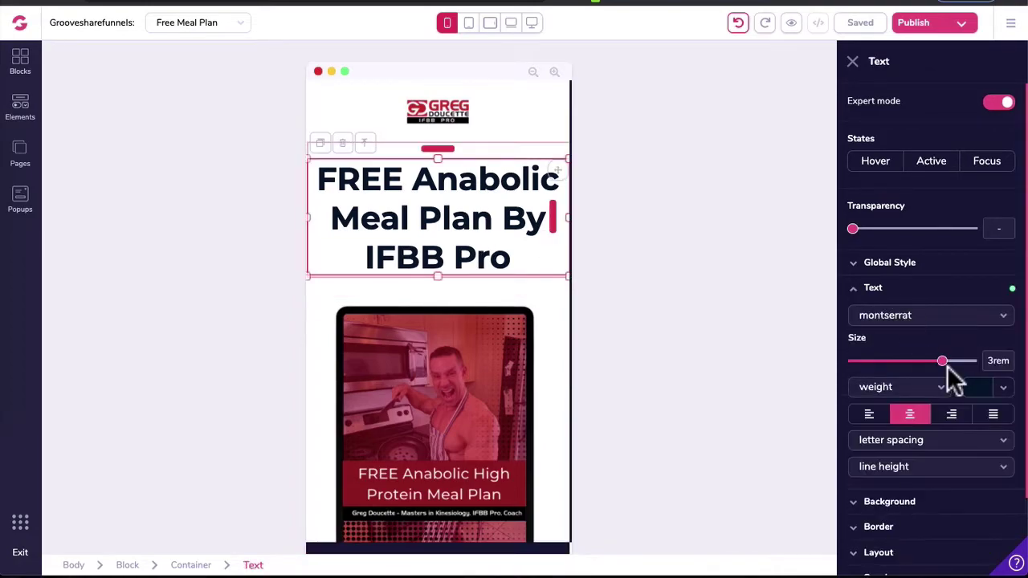
pyautogui.moveTo(945, 363); pyautogui.dragTo(935, 363)
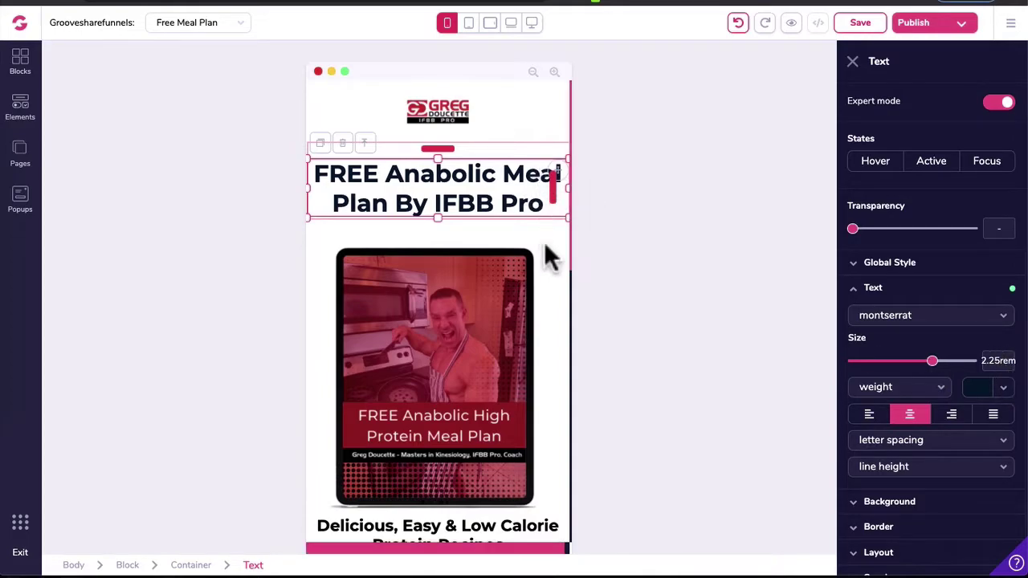
pyautogui.scroll(-1, 550, 299)
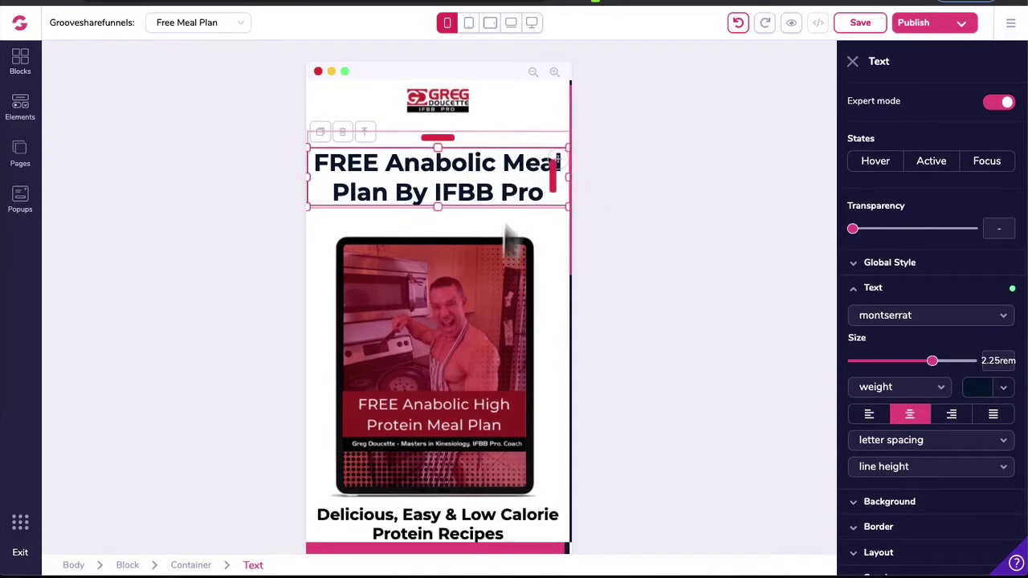
# - Give the mobile recipes section a 0.5rem top margin and 0.5rem padding
pyautogui.scroll(-5, 518, 361)
pyautogui.click(482, 402)
pyautogui.scroll(-2, 524, 446)
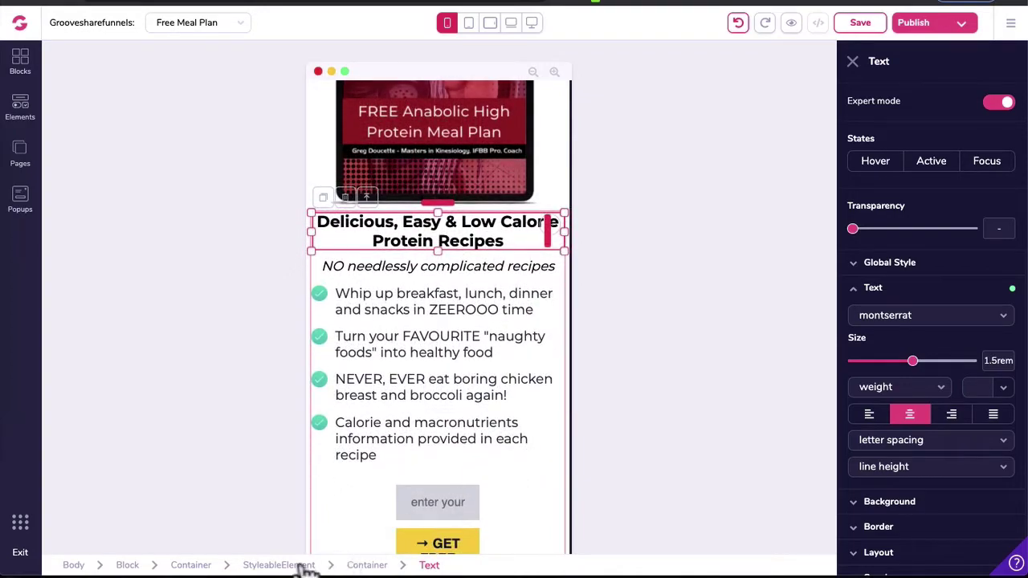
pyautogui.click(366, 565)
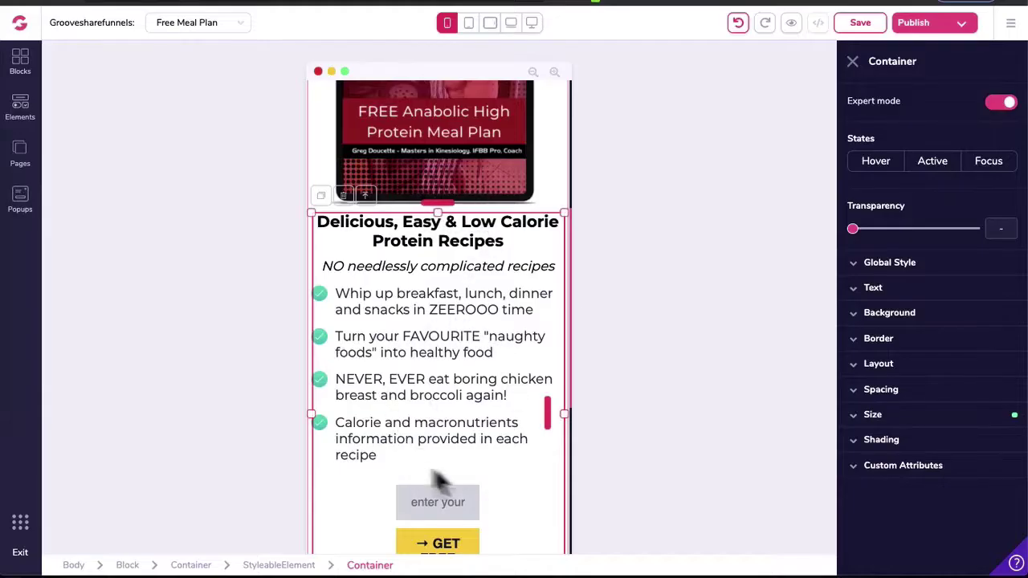
pyautogui.click(888, 394)
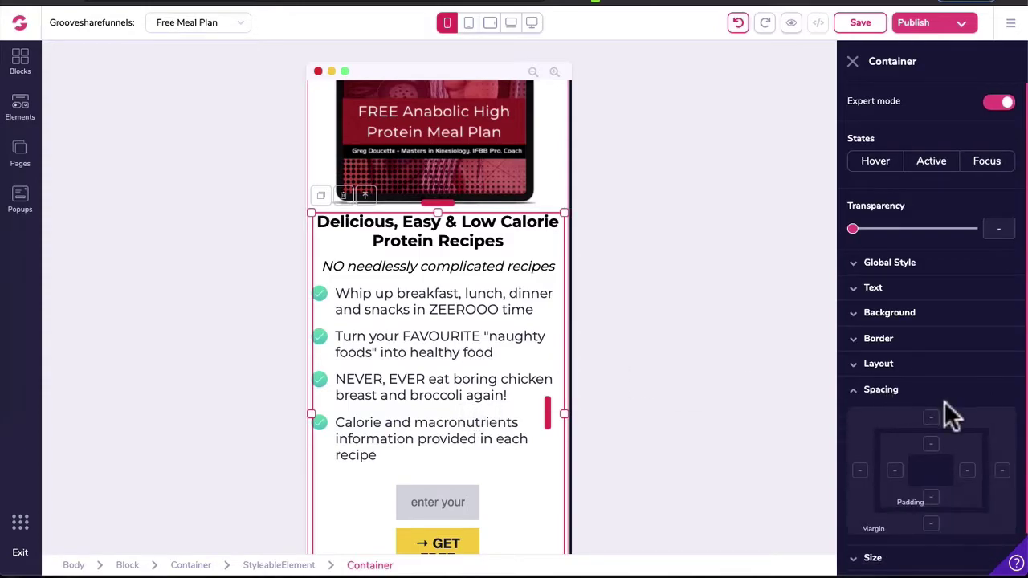
pyautogui.moveTo(858, 551); pyautogui.dragTo(880, 551)
pyautogui.click(894, 471)
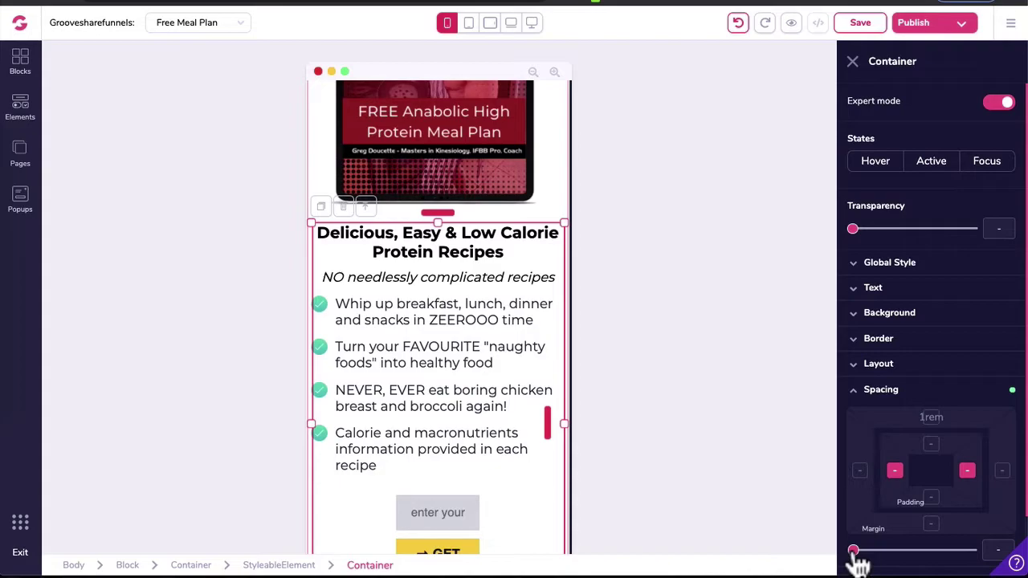
pyautogui.moveTo(854, 551); pyautogui.dragTo(872, 551)
# - Shrink the first two recipe list items' text to 1.125rem
pyautogui.click(456, 321)
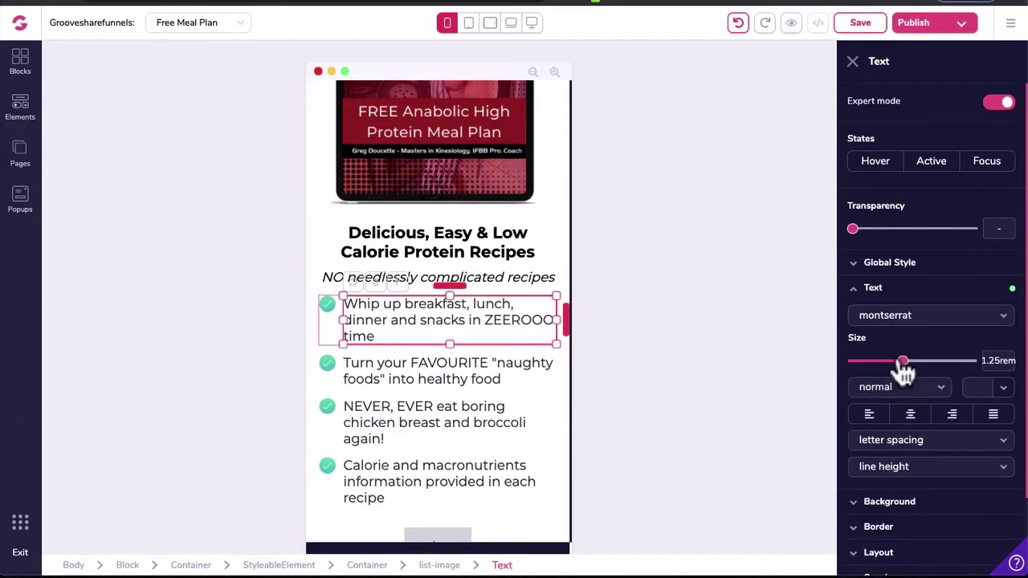
pyautogui.moveTo(902, 361); pyautogui.dragTo(892, 362)
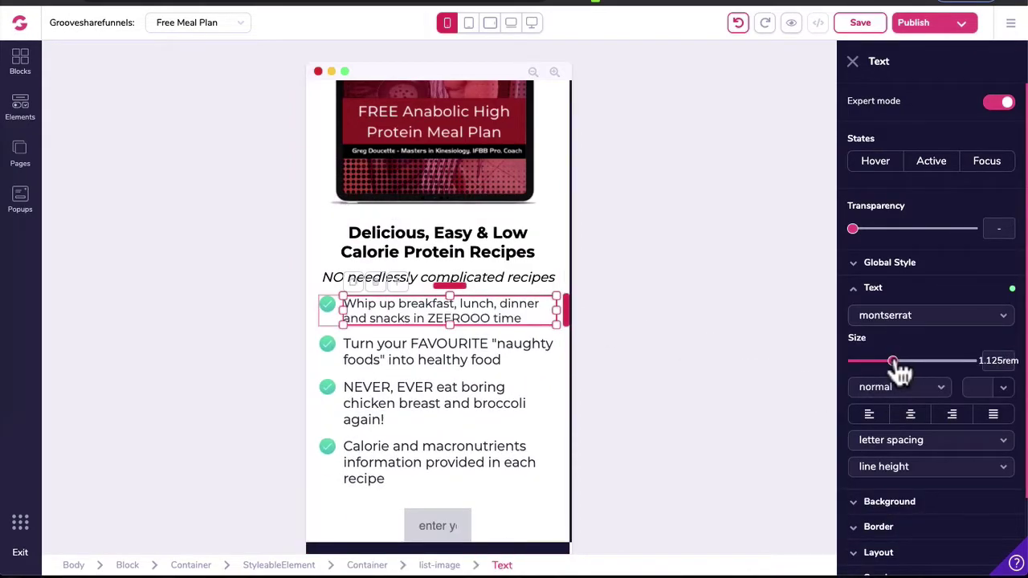
pyautogui.click(491, 353)
pyautogui.moveTo(902, 361); pyautogui.dragTo(892, 362)
pyautogui.click(474, 431)
# - Reduce the mobile email sign-up form's side margins to 1.75rem
pyautogui.click(546, 481)
pyautogui.scroll(-3, 474, 399)
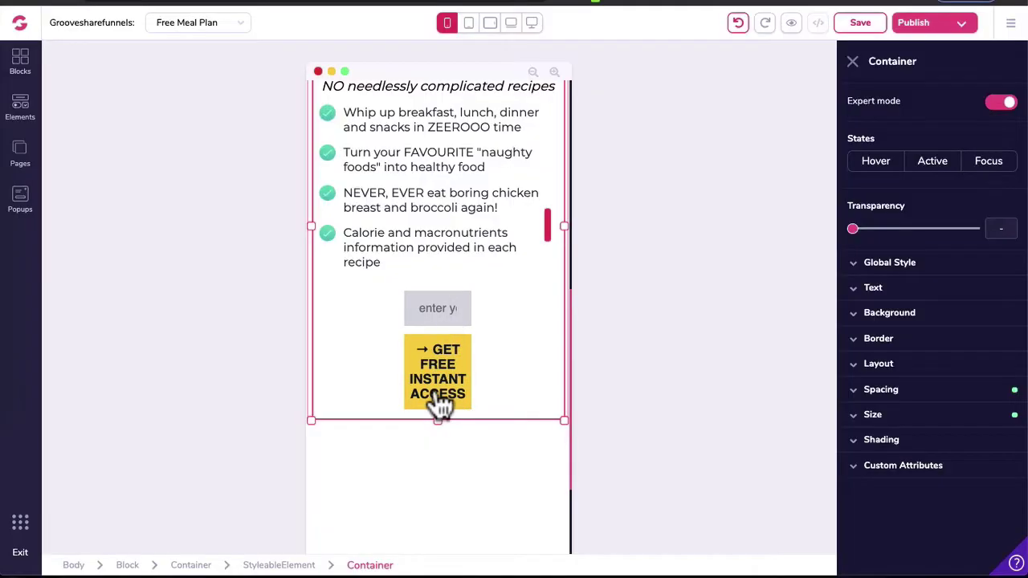
pyautogui.click(434, 309)
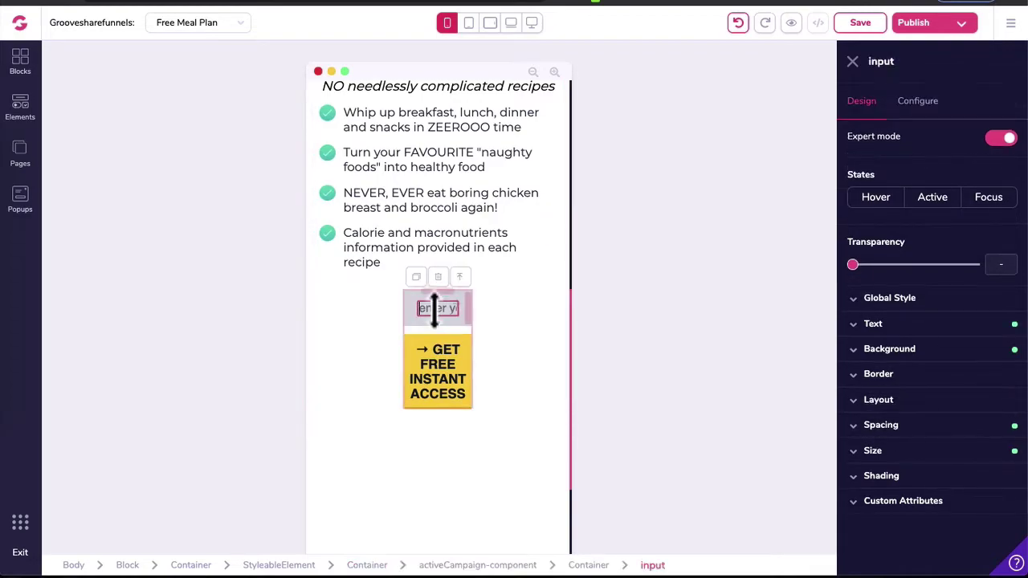
pyautogui.click(484, 566)
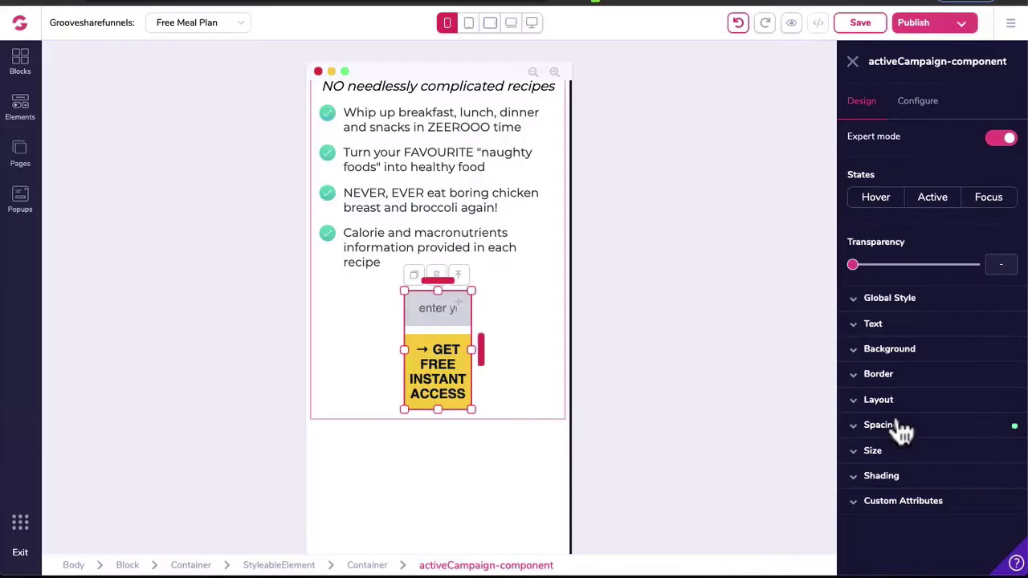
pyautogui.click(897, 428)
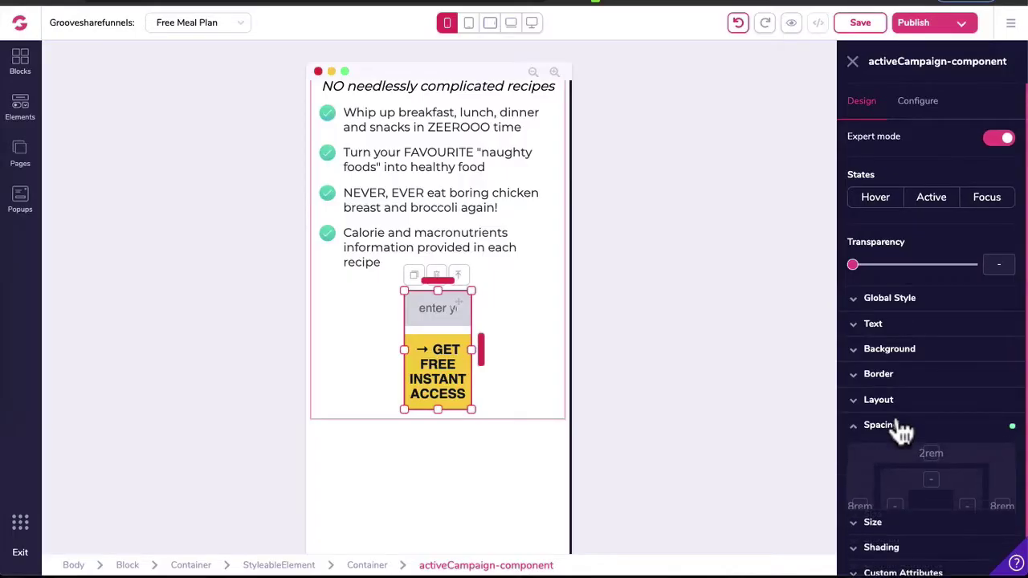
pyautogui.click(859, 507)
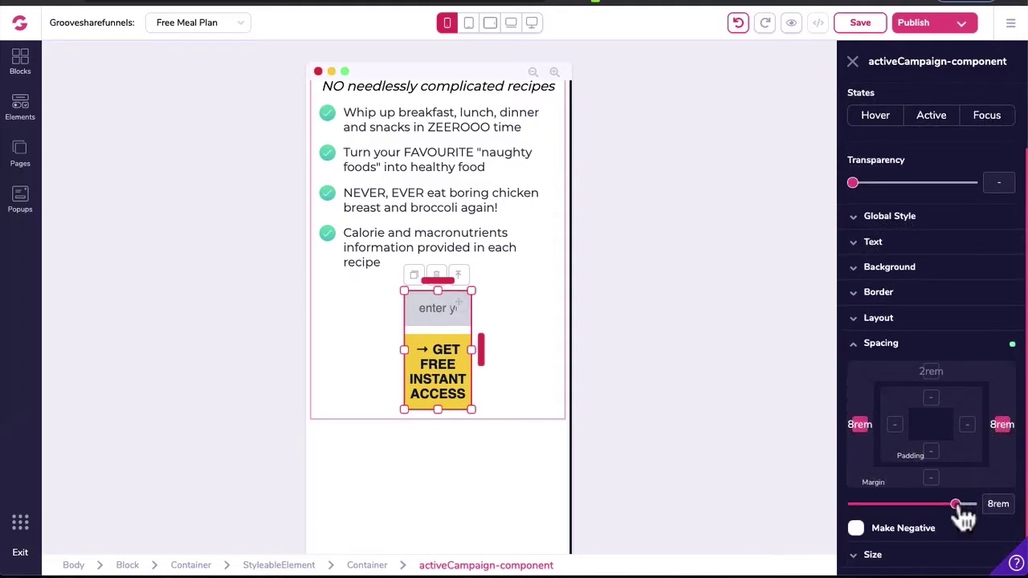
pyautogui.moveTo(957, 508); pyautogui.dragTo(890, 511)
# - Shrink the GET FREE INSTANT ACCESS button text to 1.125rem
pyautogui.click(480, 371)
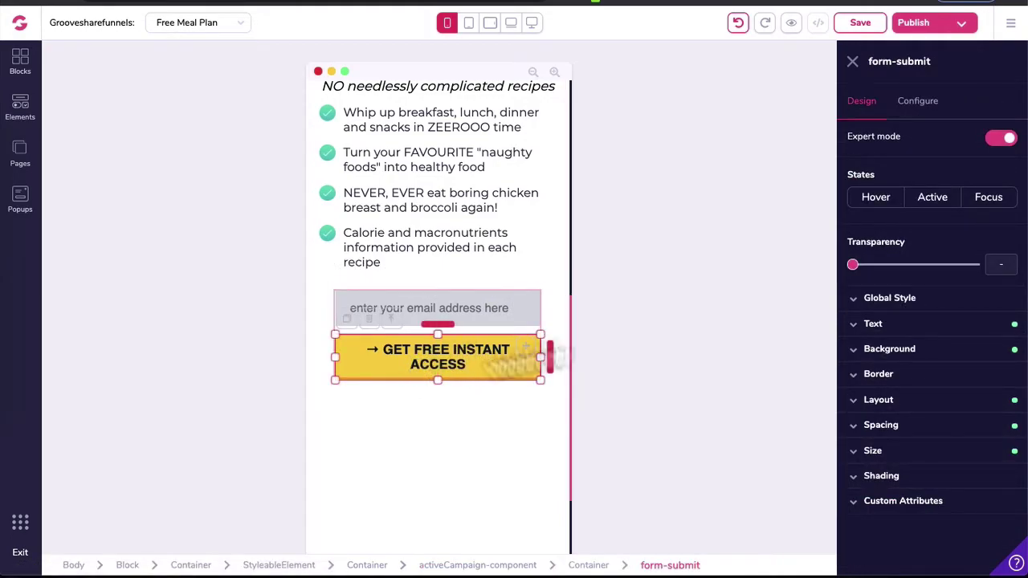
pyautogui.click(891, 326)
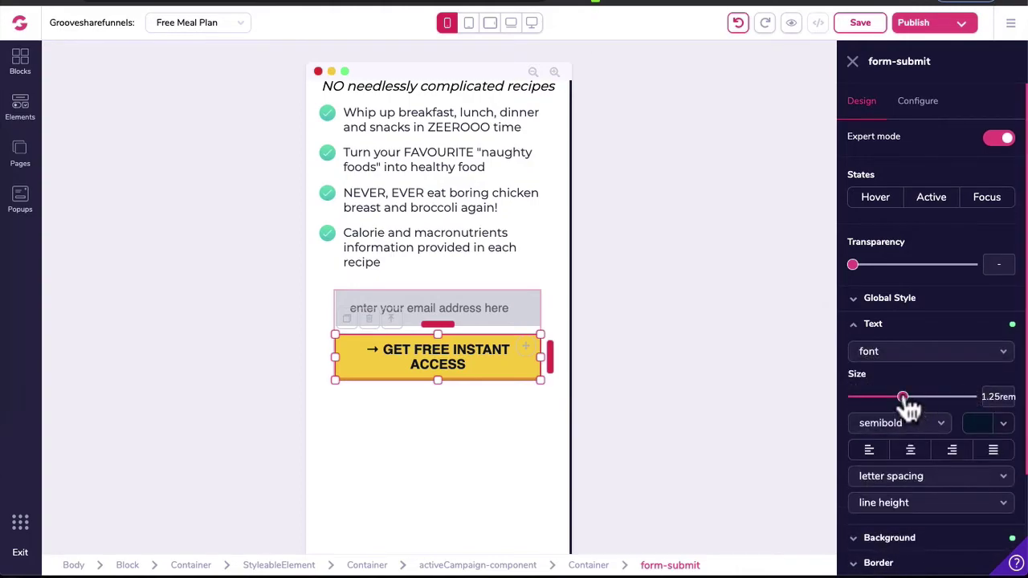
pyautogui.moveTo(903, 398); pyautogui.dragTo(892, 399)
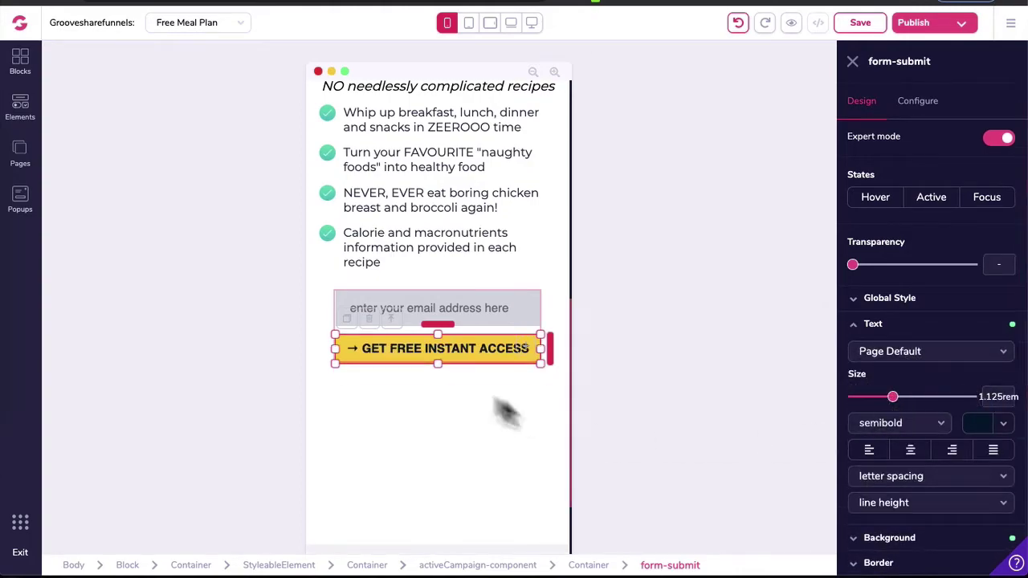
# - Save the page with its mobile layout changes
pyautogui.scroll(5, 554, 333)
pyautogui.click(554, 333)
pyautogui.scroll(-10, 552, 332)
pyautogui.scroll(5, 502, 328)
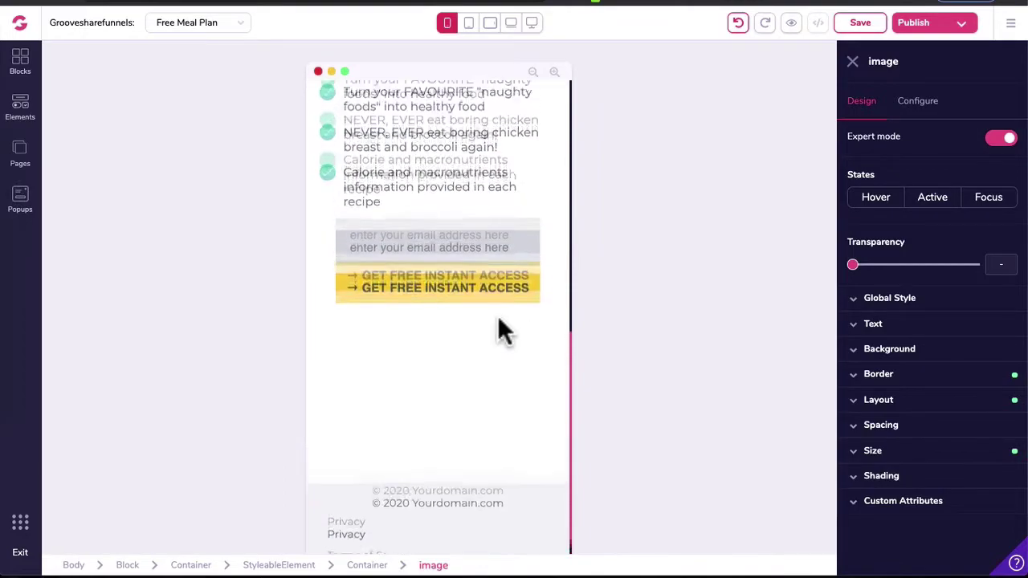
pyautogui.click(857, 24)
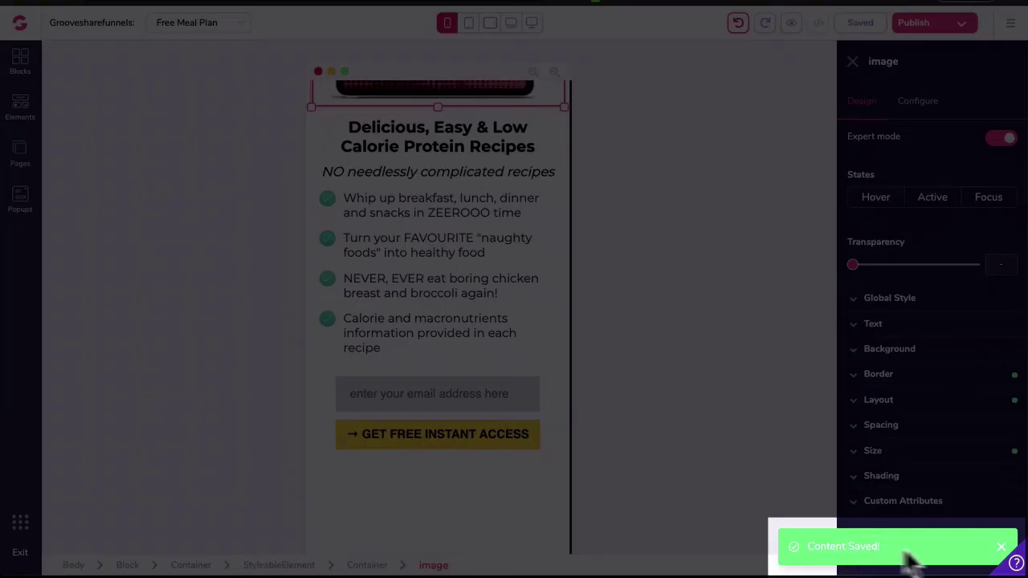
pyautogui.scroll(5, 610, 201)
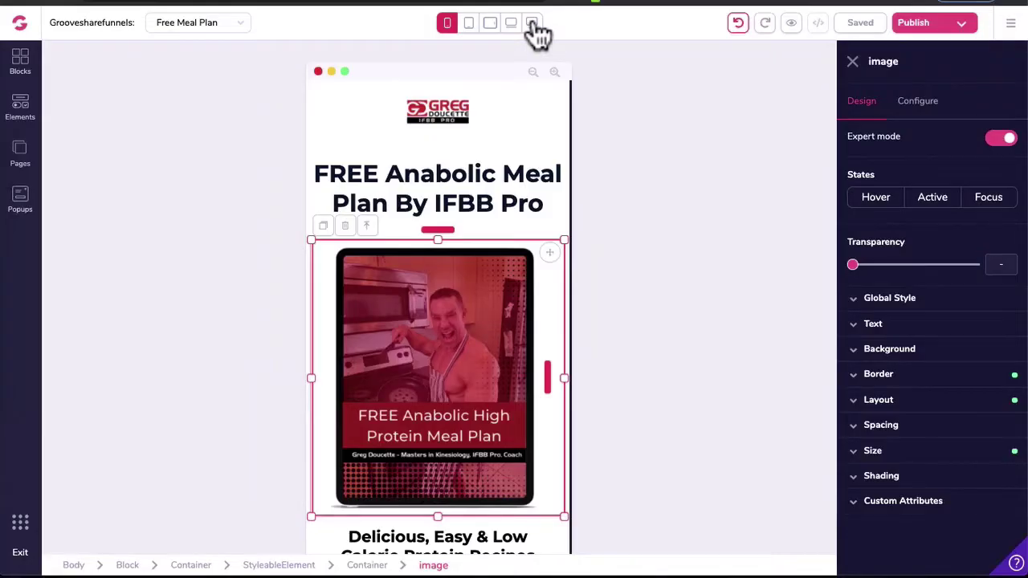
pyautogui.click(531, 24)
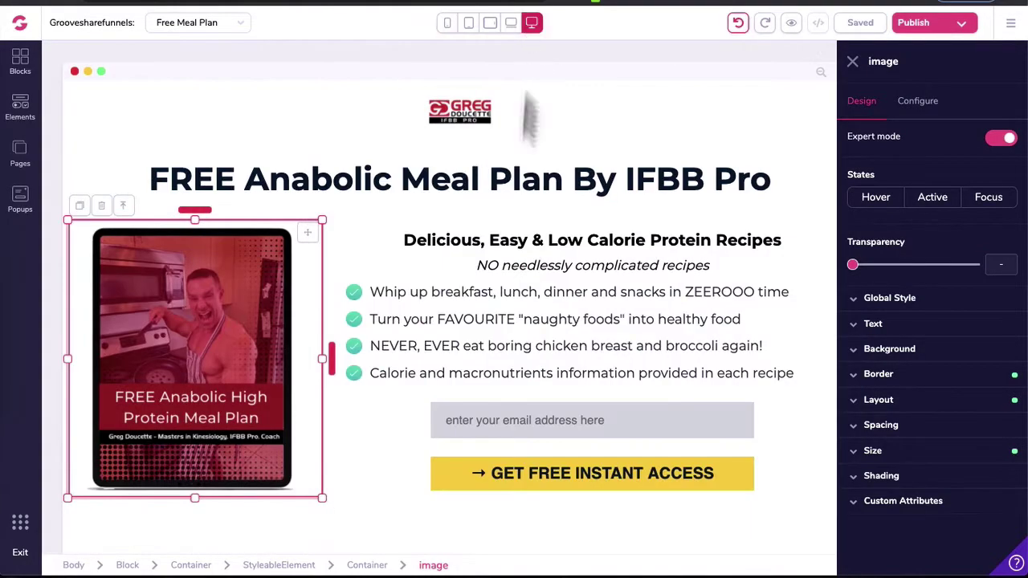
pyautogui.click(853, 63)
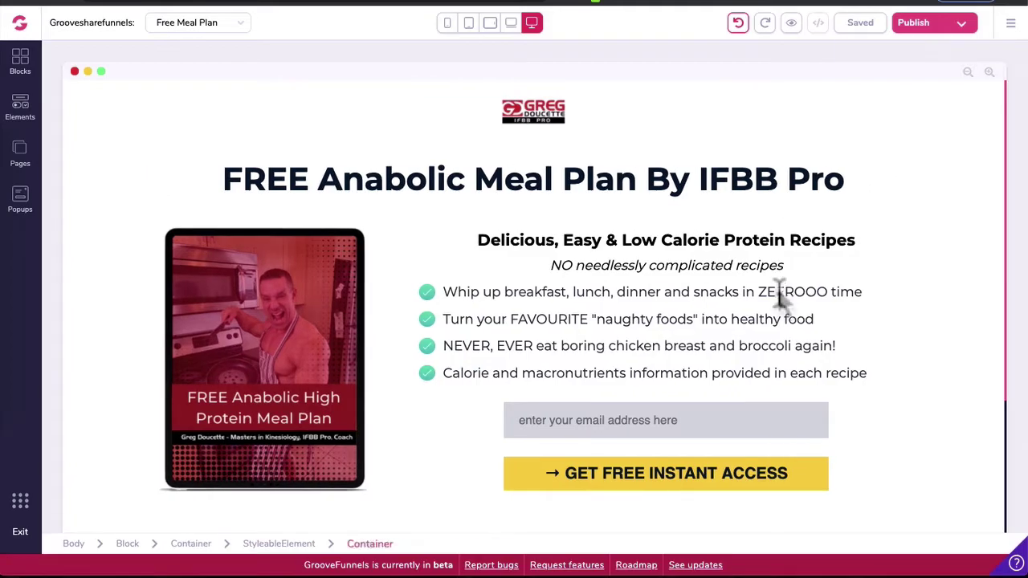
pyautogui.scroll(-3, 780, 293)
pyautogui.click(510, 23)
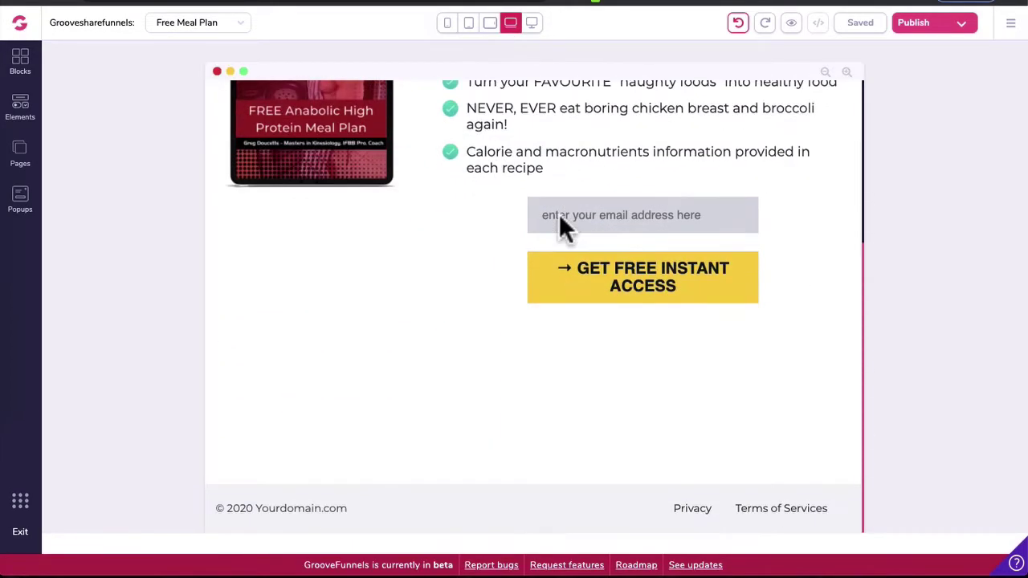
pyautogui.click(488, 22)
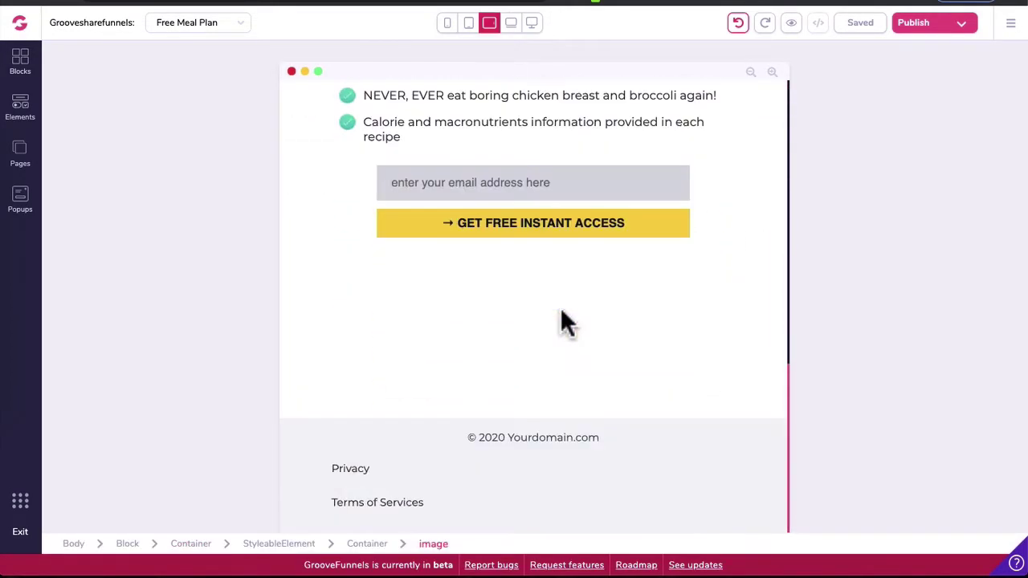
pyautogui.click(448, 23)
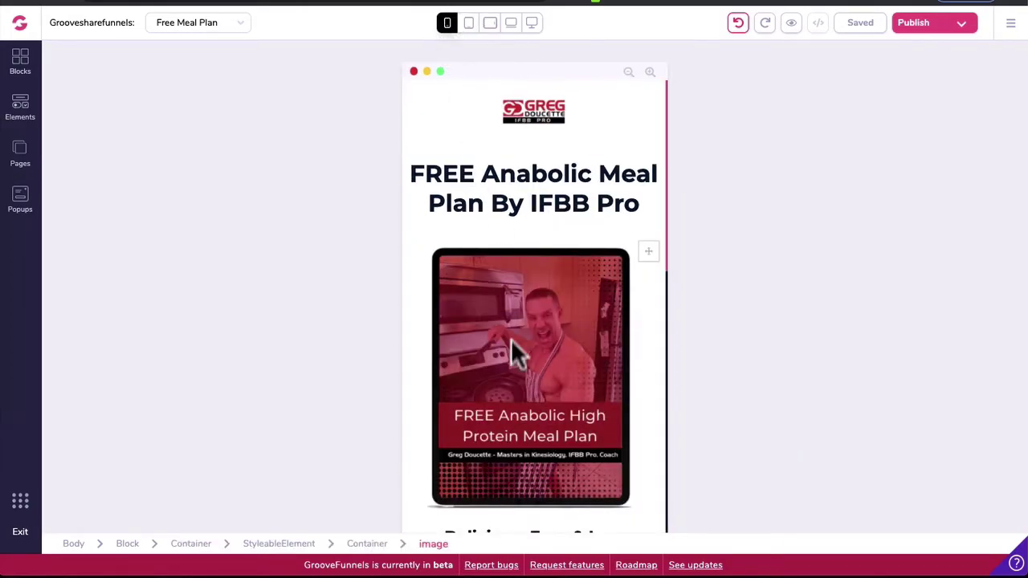
pyautogui.scroll(-5, 511, 343)
pyautogui.scroll(5, 514, 357)
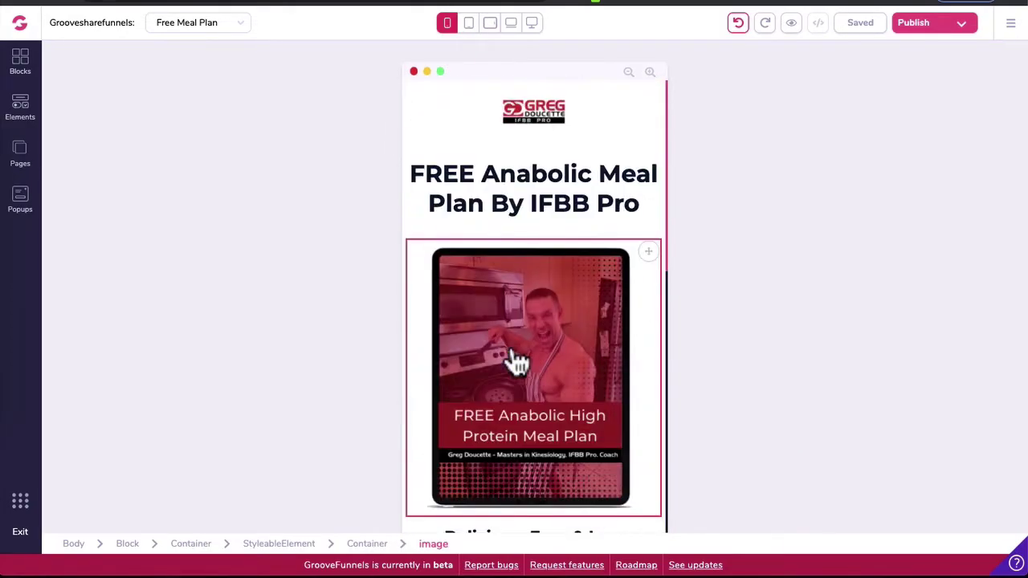
pyautogui.click(531, 24)
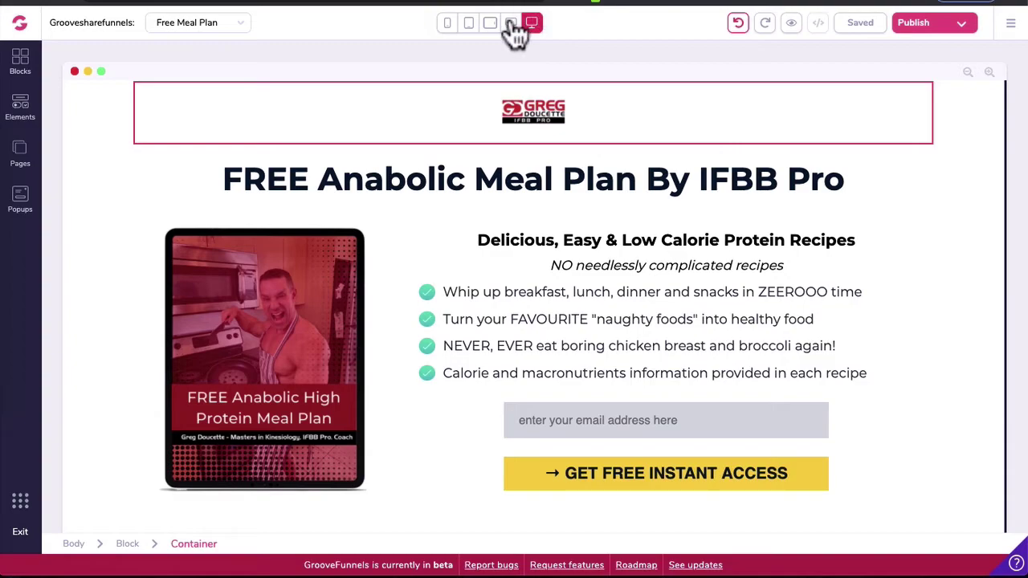
pyautogui.click(510, 22)
pyautogui.click(468, 22)
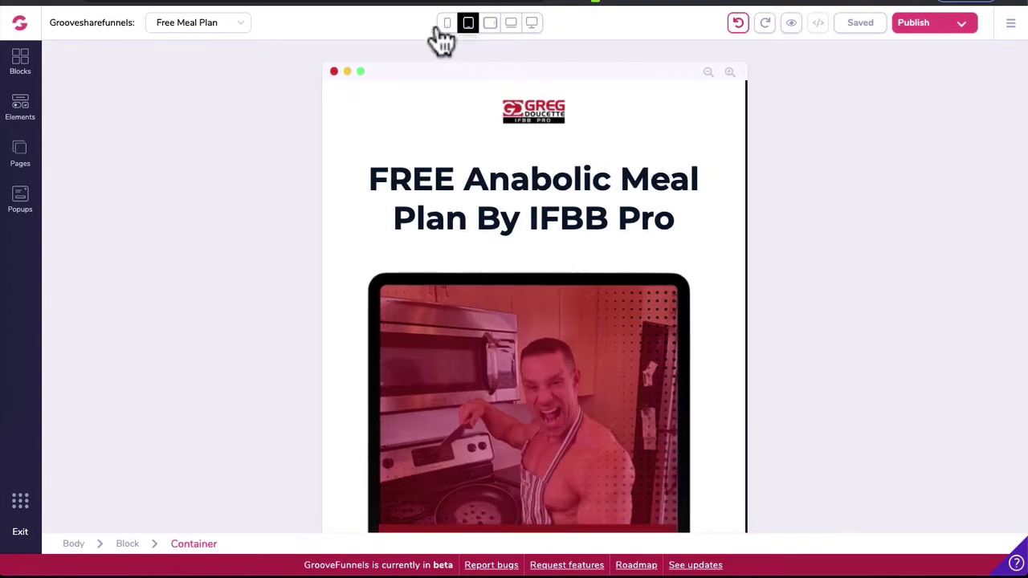
# - Publish the page to its custom domain from the Template Settings panel
pyautogui.click(945, 32)
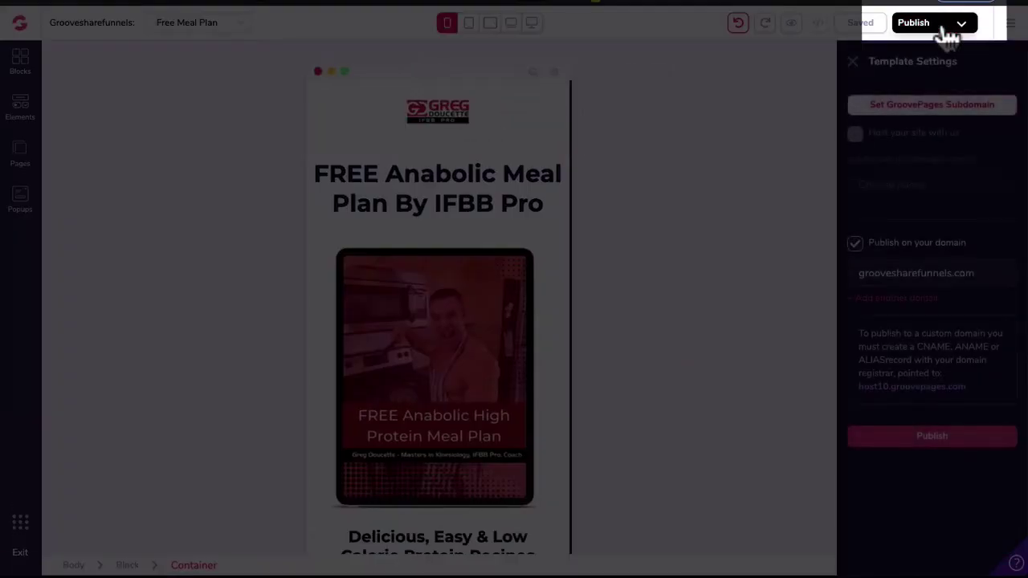
pyautogui.click(954, 444)
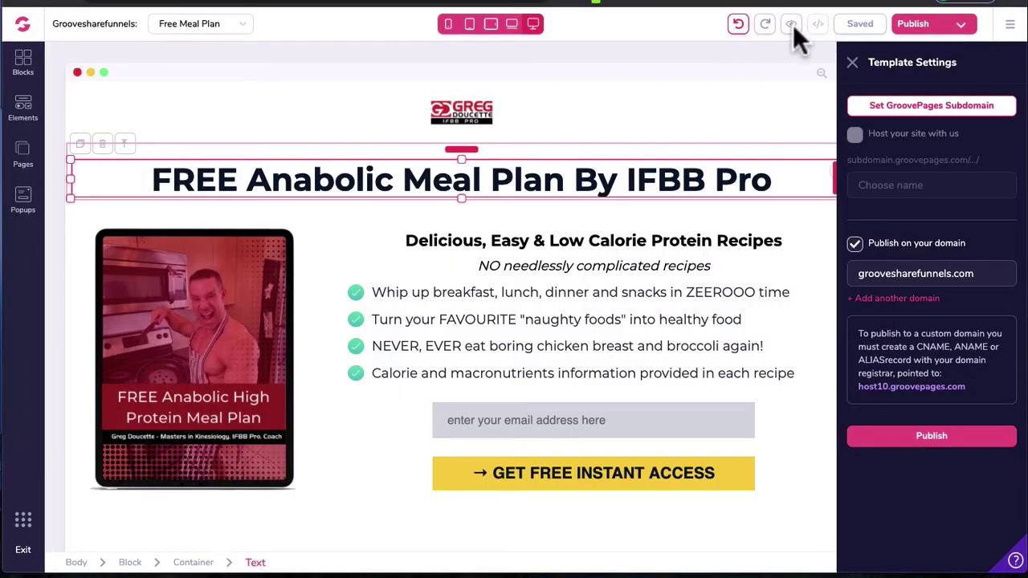
# - Launch a live preview of the published Free Meal Plan page in a separate window
pyautogui.click(792, 26)
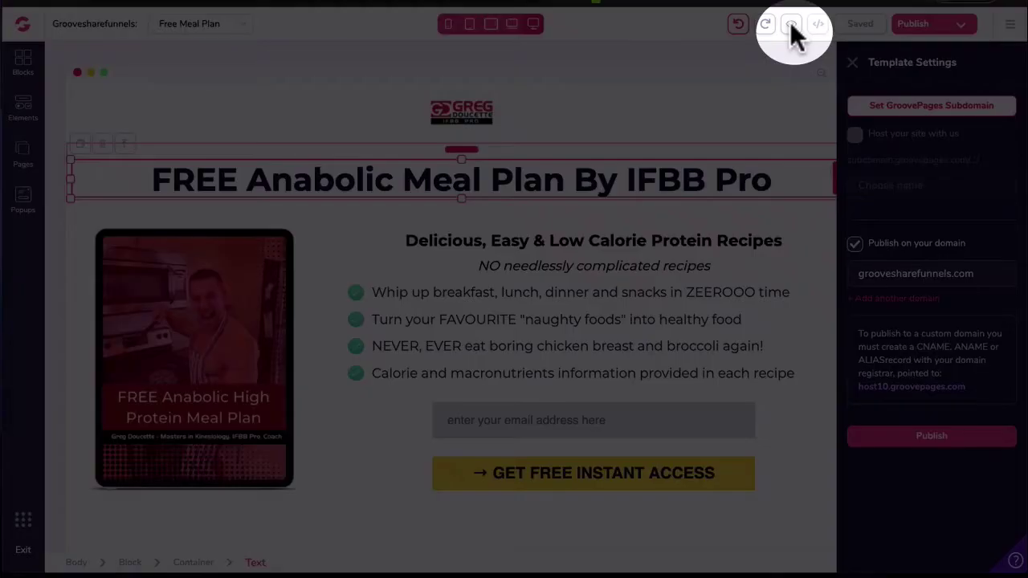